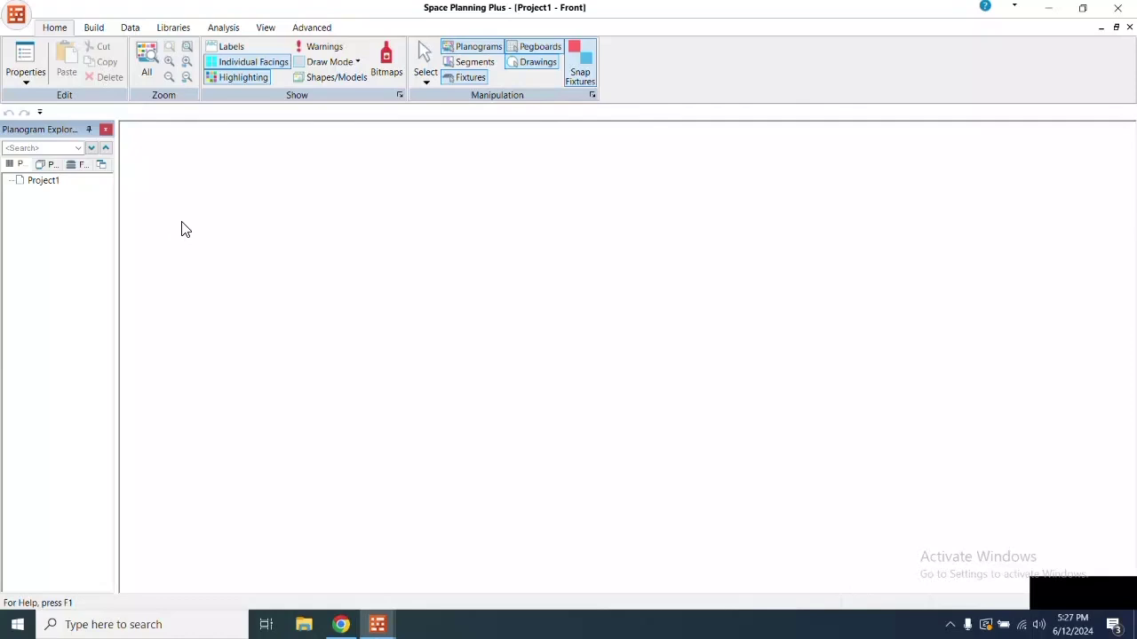
- Review the manipulation options in the general settings, then leave them without making changes
{"action": "left_click", "coordinate": [15, 16]}
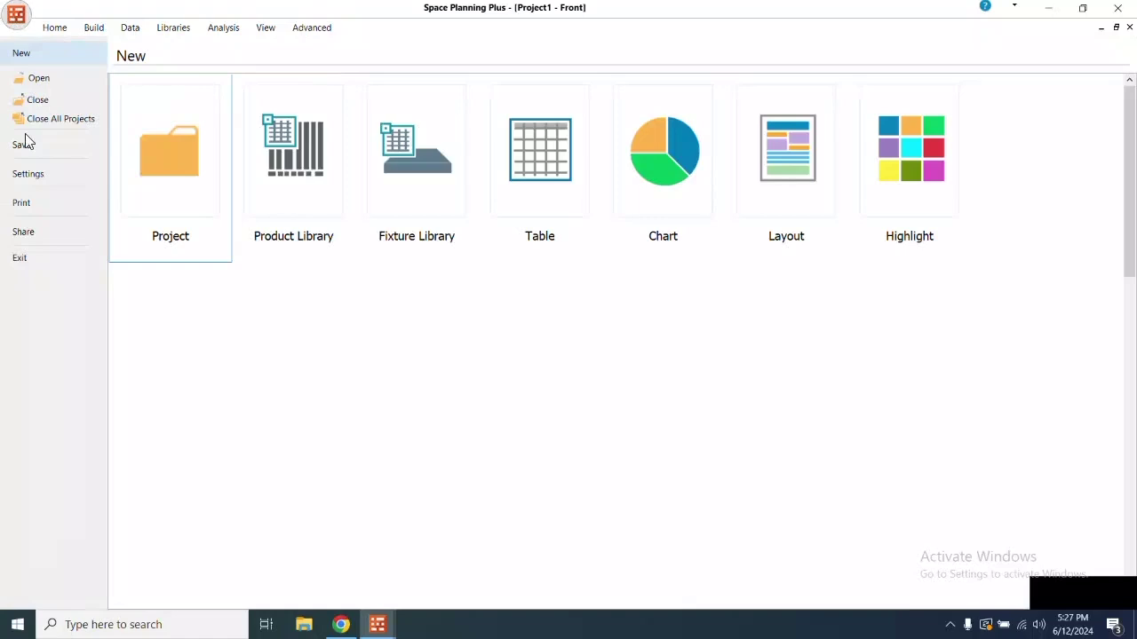
{"action": "left_click", "coordinate": [29, 179]}
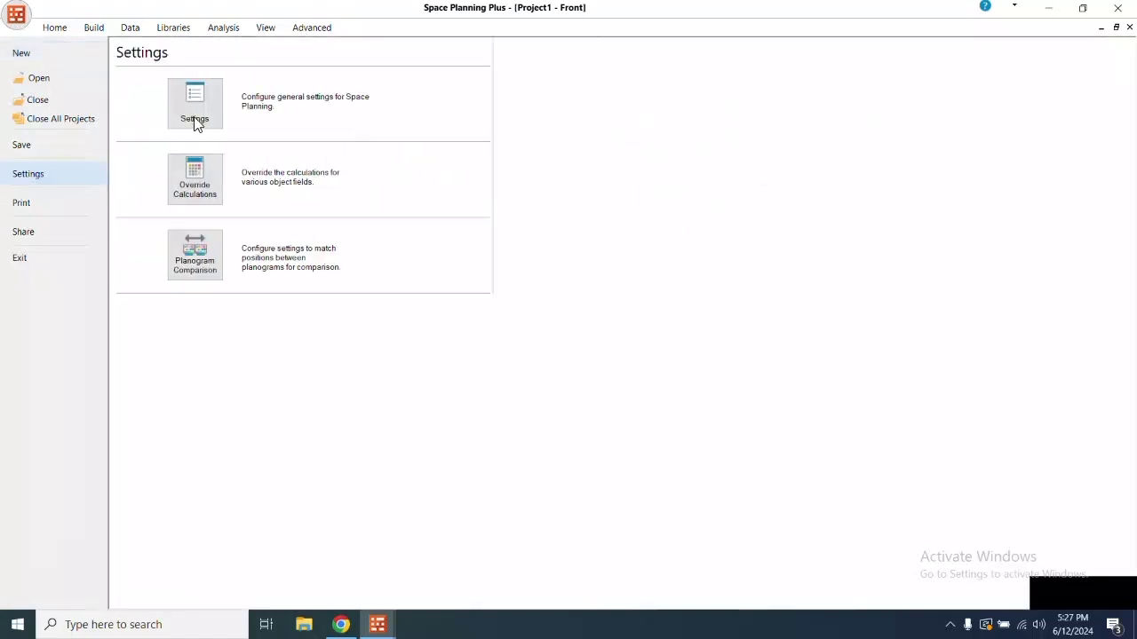
{"action": "left_click", "coordinate": [195, 102]}
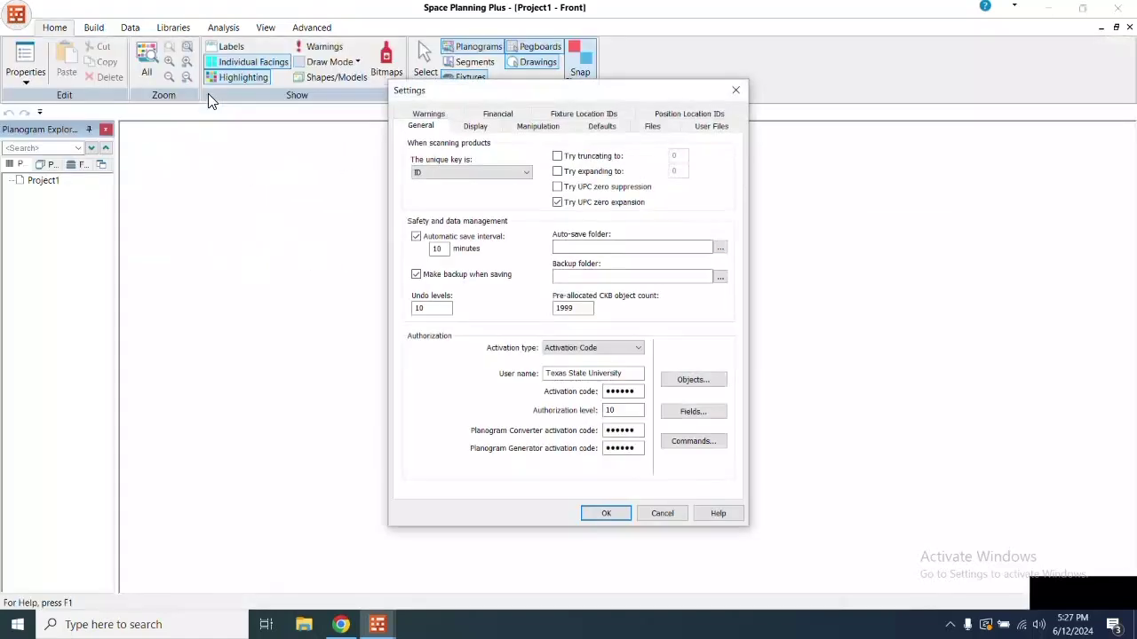
{"action": "left_click", "coordinate": [539, 127]}
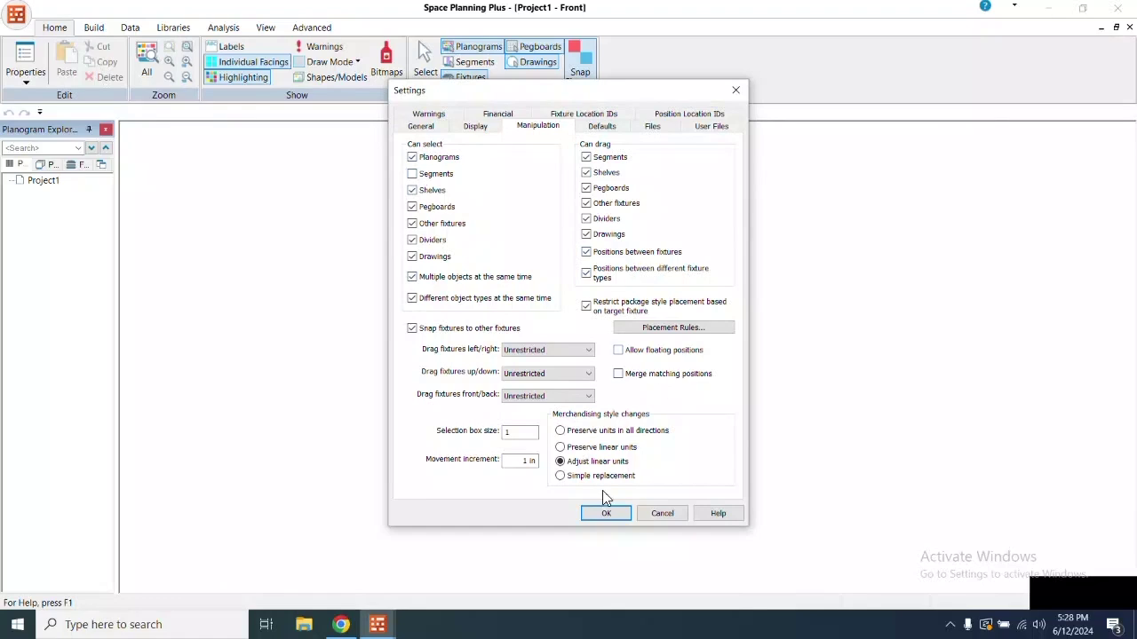
{"action": "left_click", "coordinate": [662, 515]}
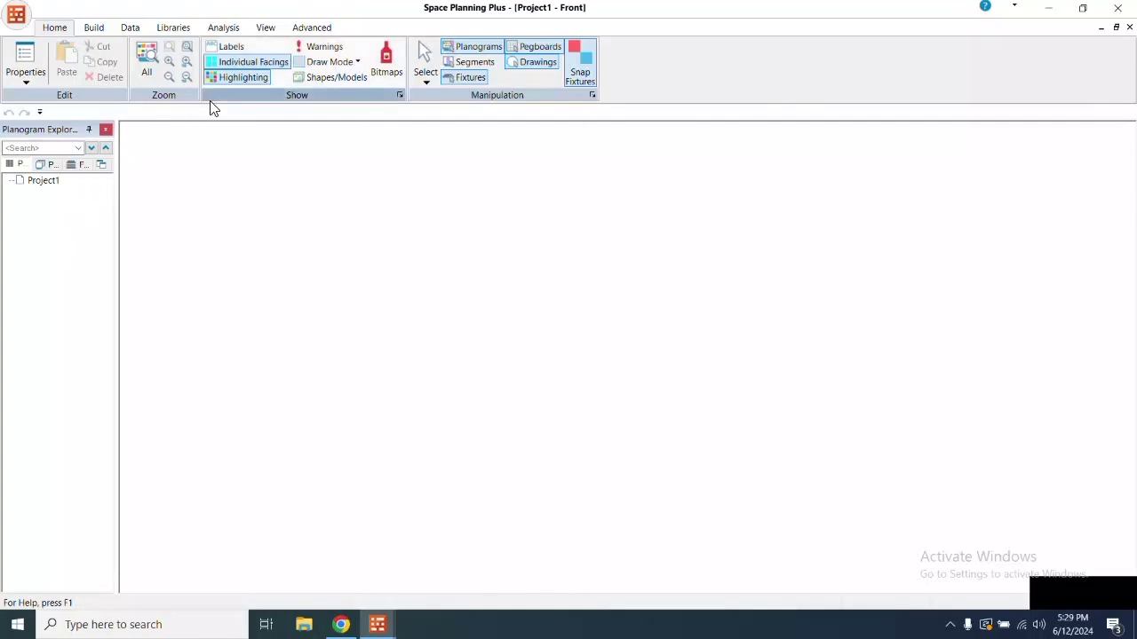
- Look over the view and window commands, the properties options and the object selection options
{"action": "left_click", "coordinate": [266, 28]}
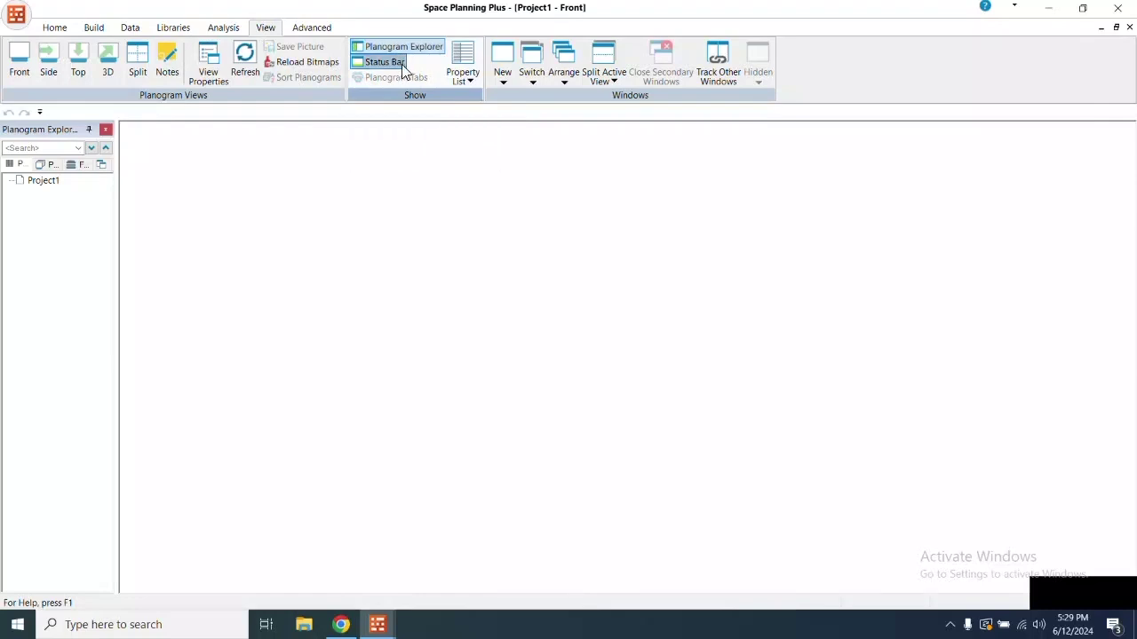
{"action": "left_click", "coordinate": [59, 29]}
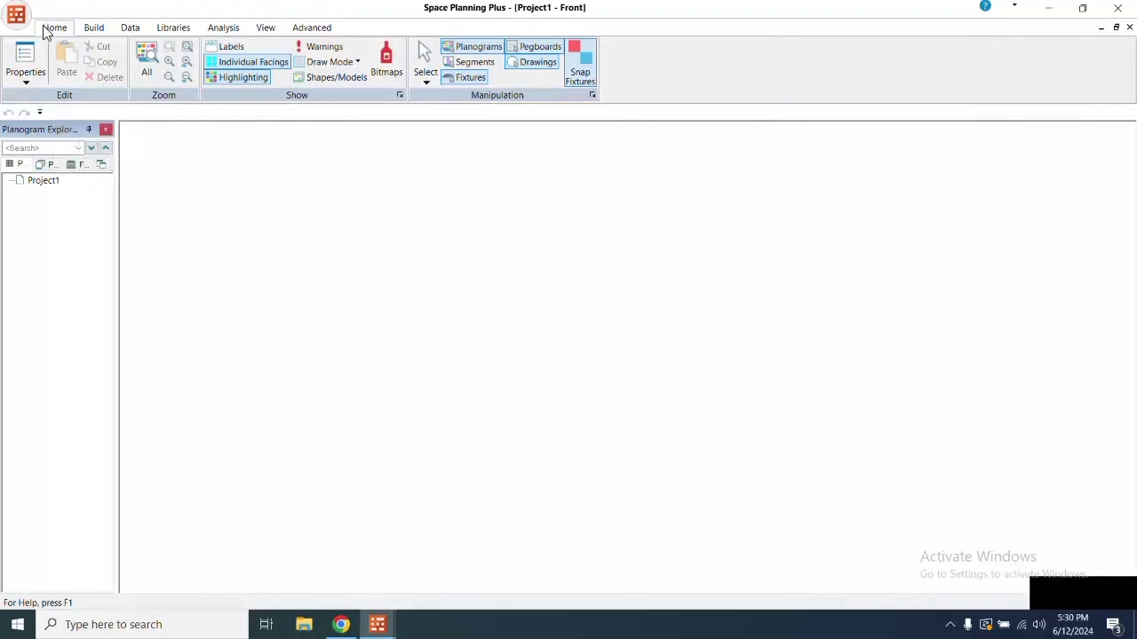
{"action": "left_click", "coordinate": [27, 80]}
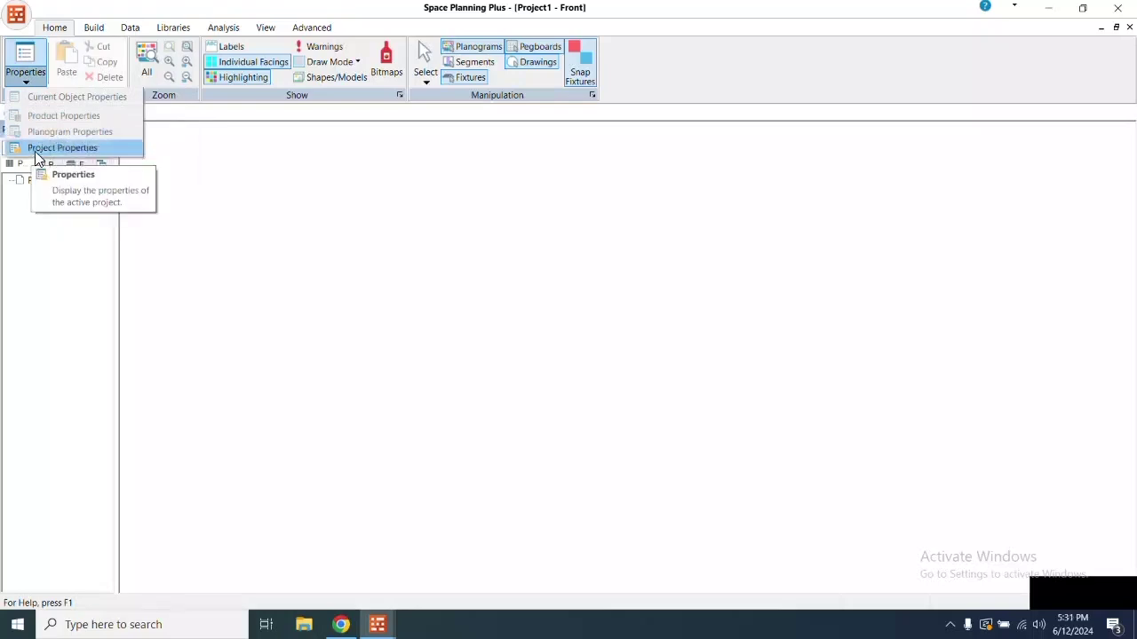
{"action": "left_click", "coordinate": [74, 49]}
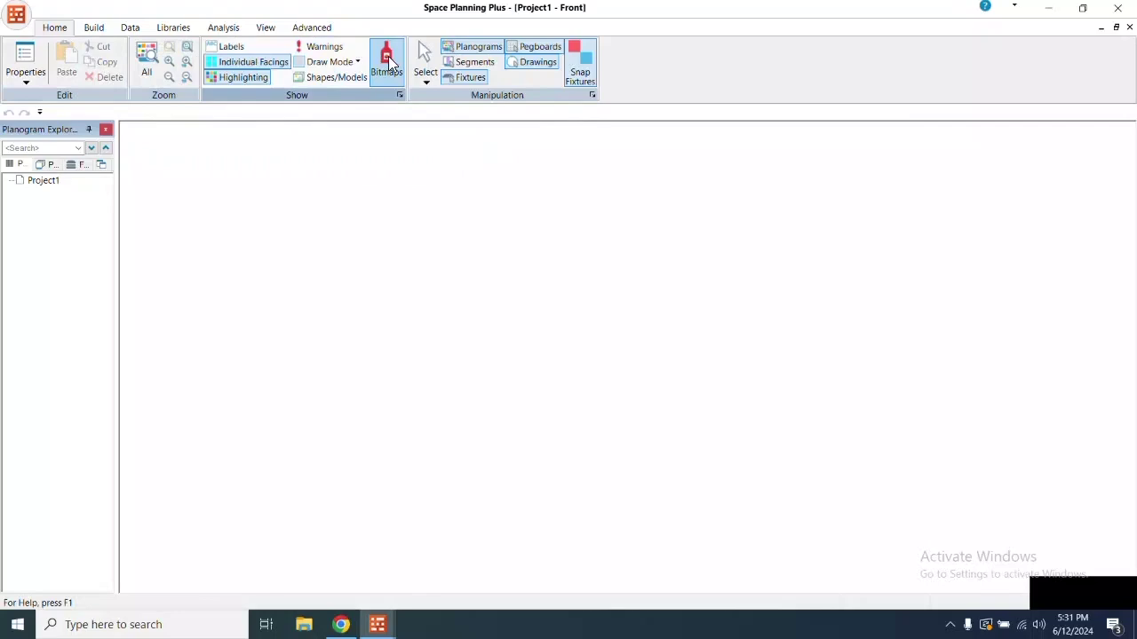
{"action": "left_click", "coordinate": [428, 84]}
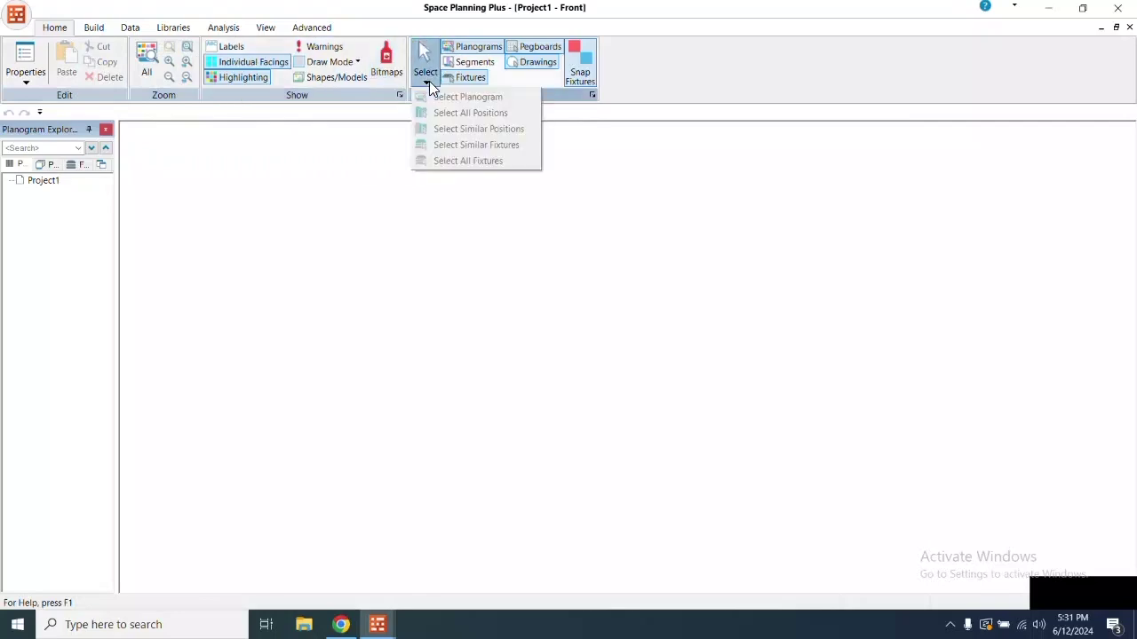
{"action": "left_click", "coordinate": [428, 84]}
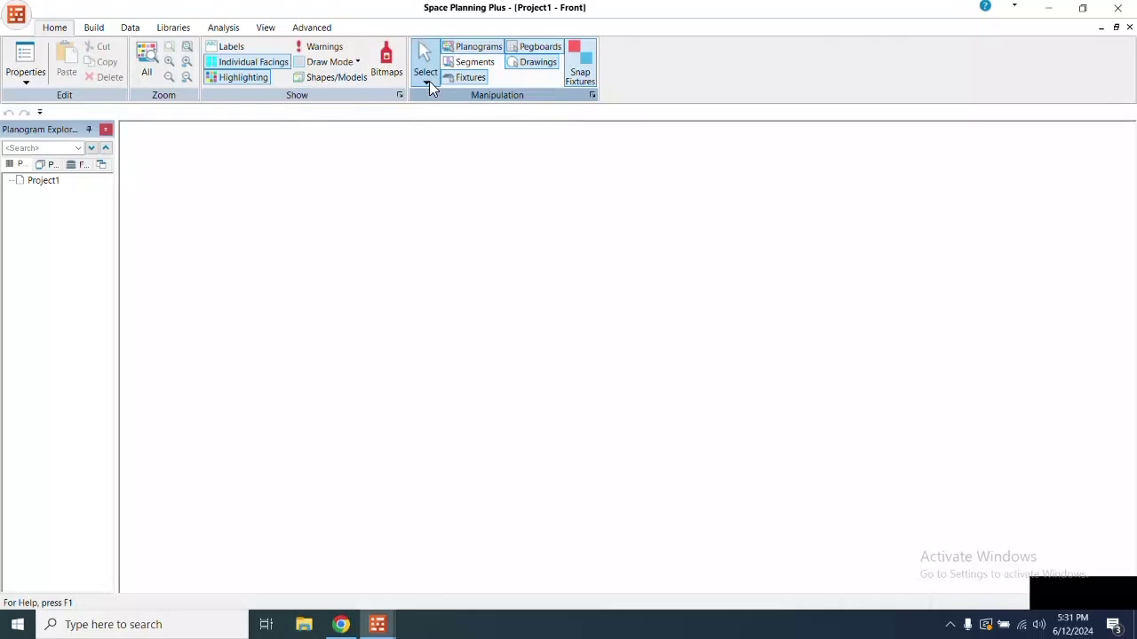
- Examine the commands for building planograms and drawings, importing data, planogram views and advanced scripting
{"action": "left_click", "coordinate": [91, 32]}
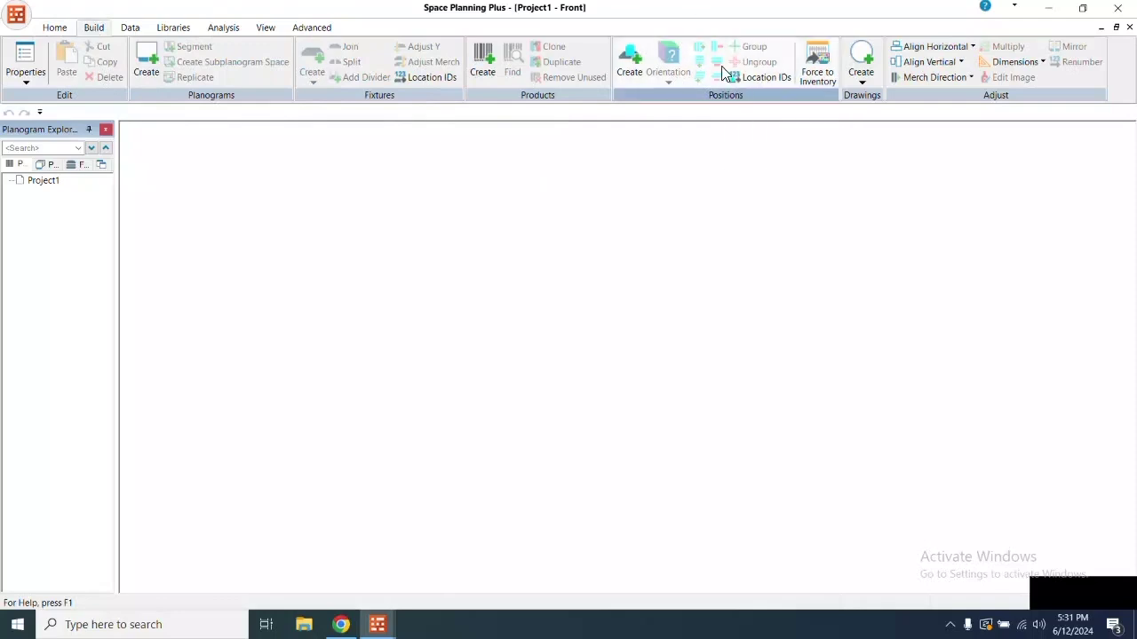
{"action": "left_click", "coordinate": [865, 87]}
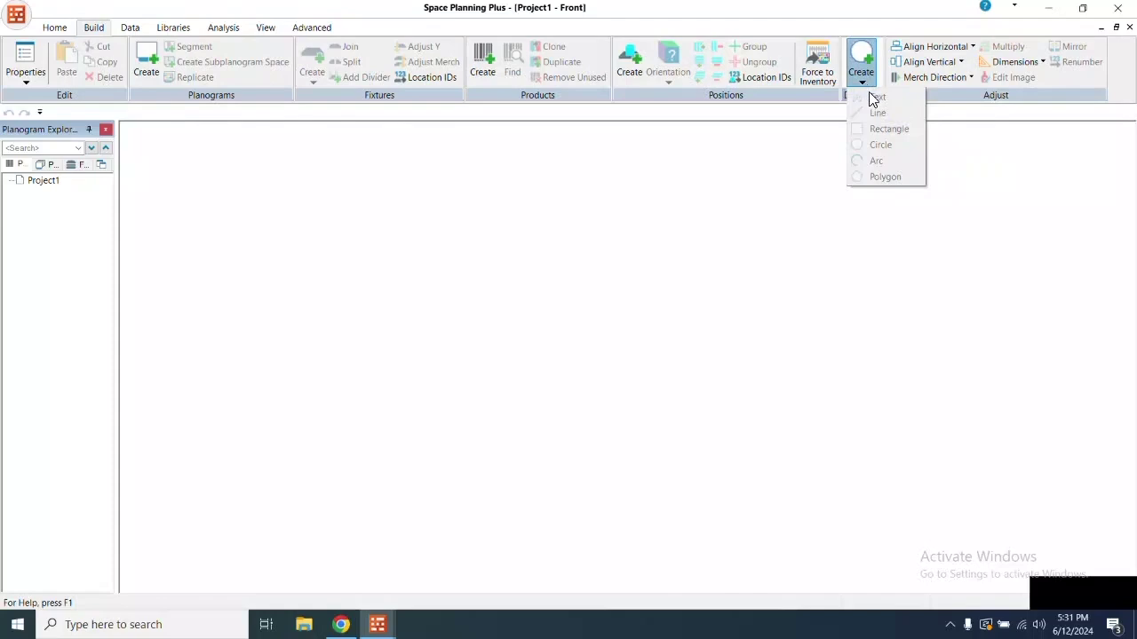
{"action": "left_click", "coordinate": [937, 32]}
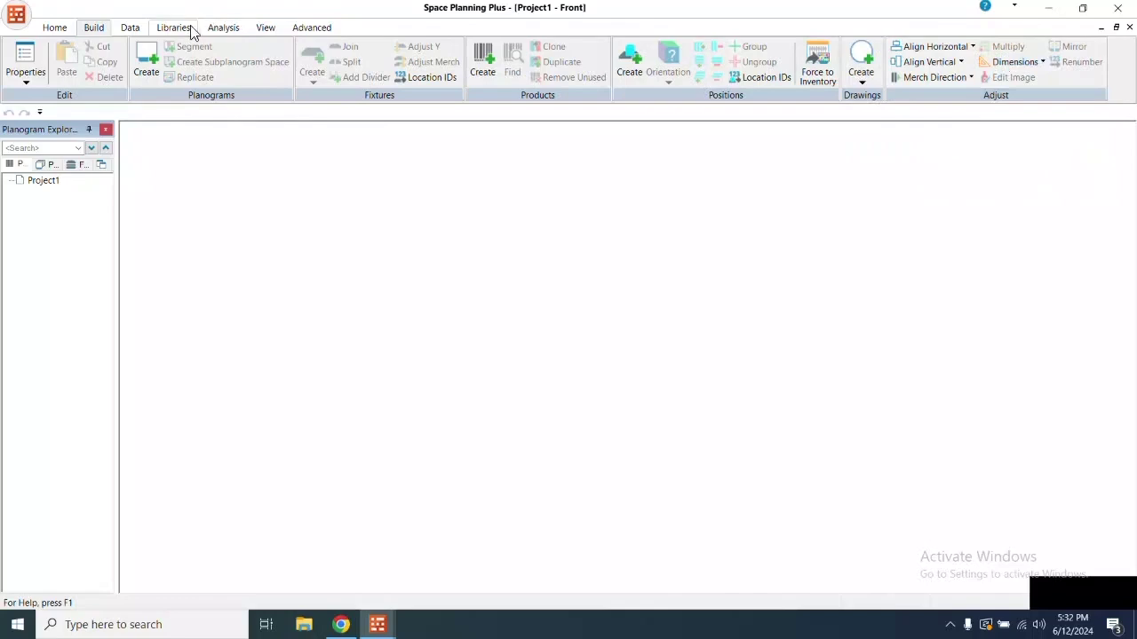
{"action": "left_click", "coordinate": [130, 29]}
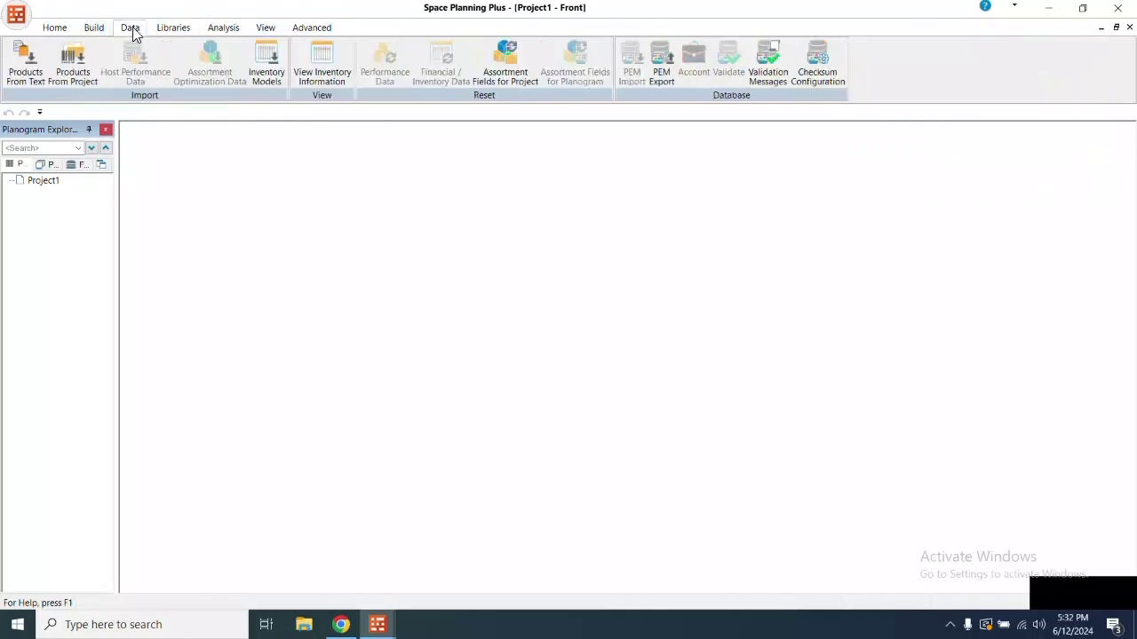
{"action": "left_click", "coordinate": [264, 29]}
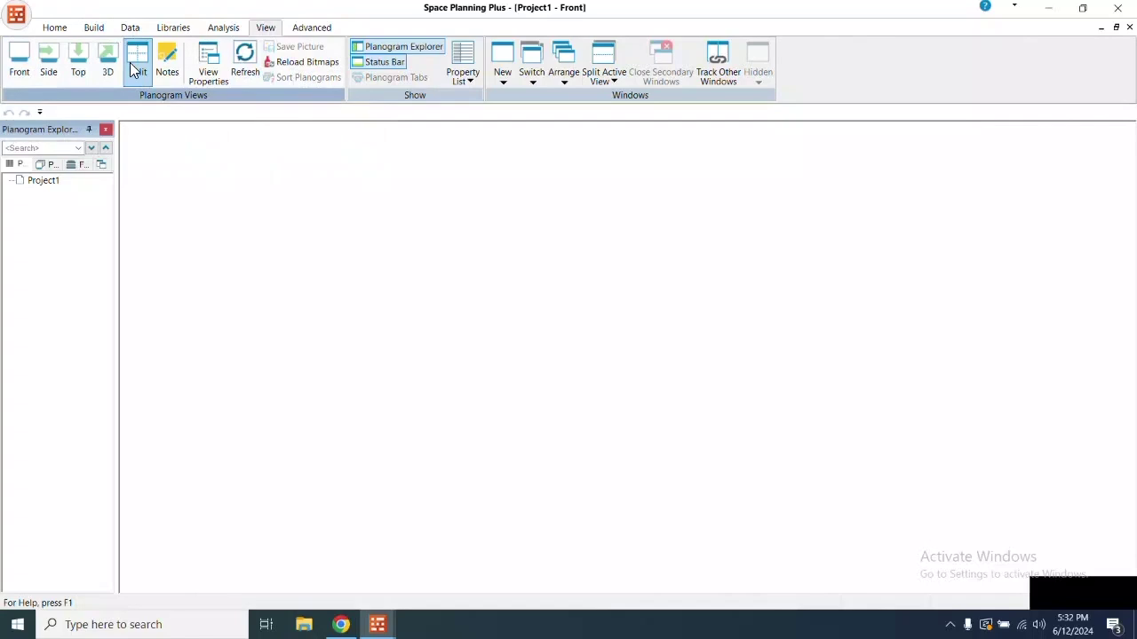
{"action": "left_click", "coordinate": [309, 28]}
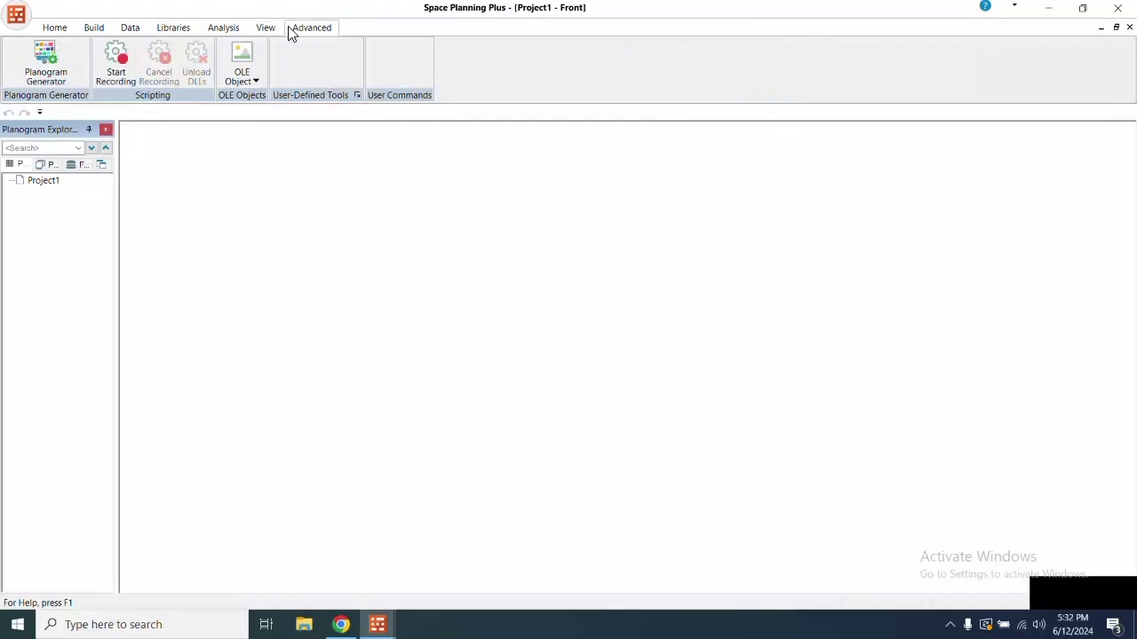
{"action": "left_click", "coordinate": [62, 34]}
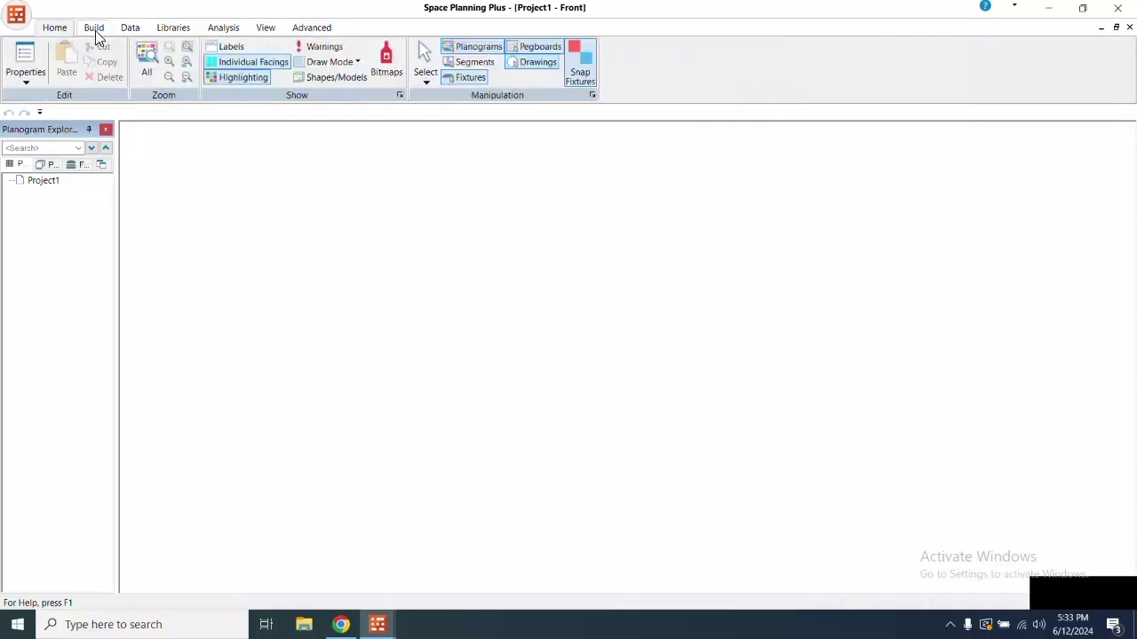
{"action": "left_click", "coordinate": [94, 29]}
{"action": "left_click", "coordinate": [268, 30]}
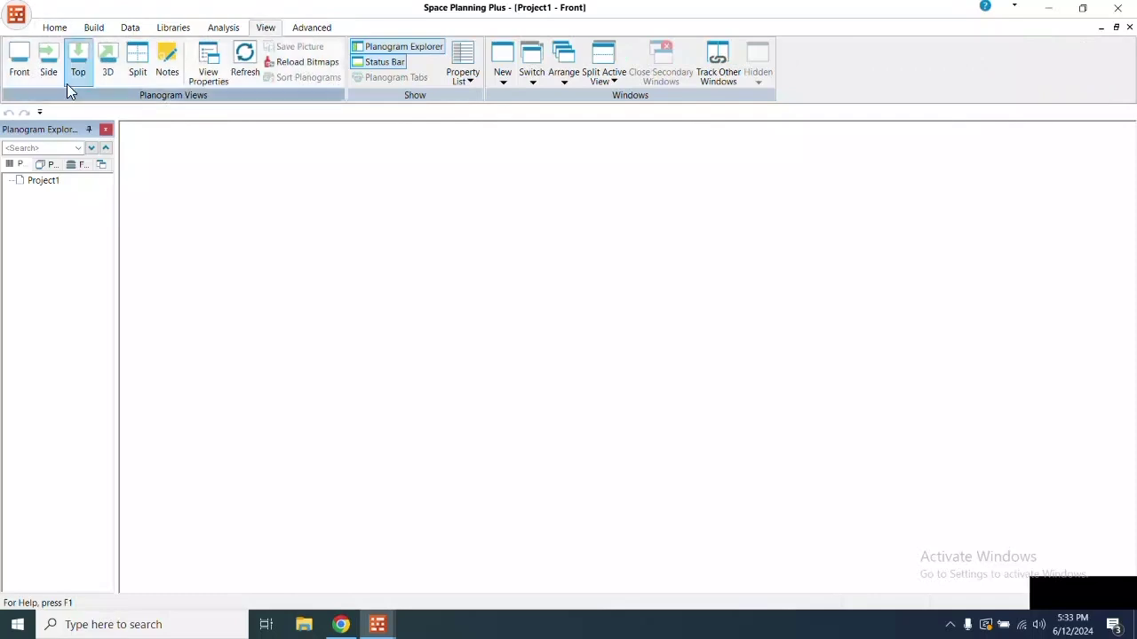
- Rename the project as Test in its project properties
{"action": "double_click", "coordinate": [51, 183]}
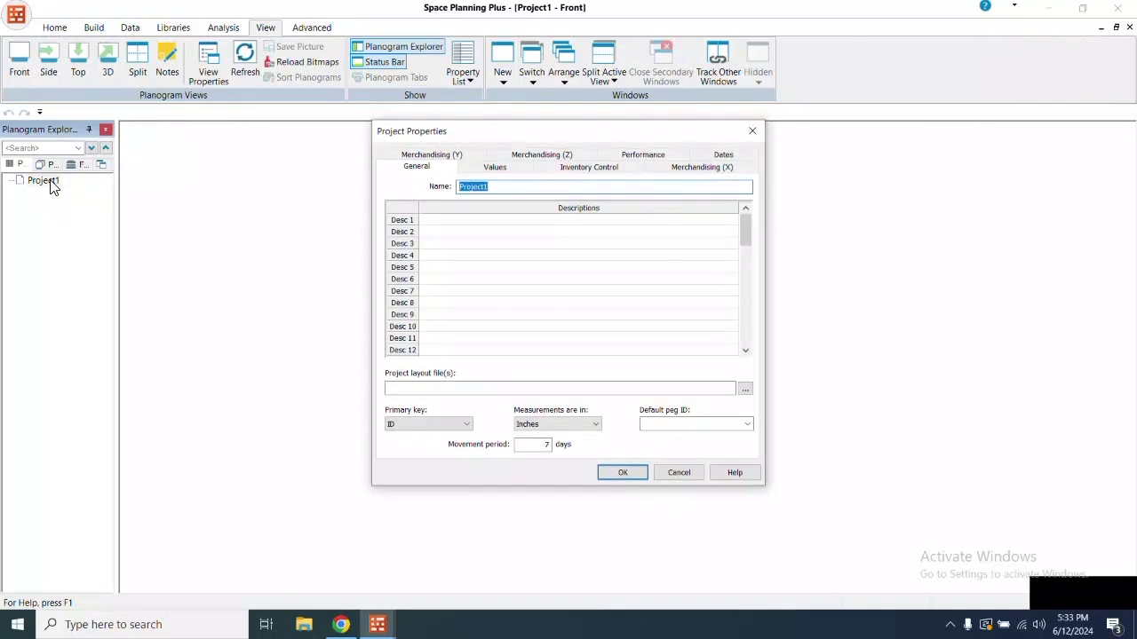
{"action": "type", "text": "Test"}
{"action": "left_click", "coordinate": [624, 473]}
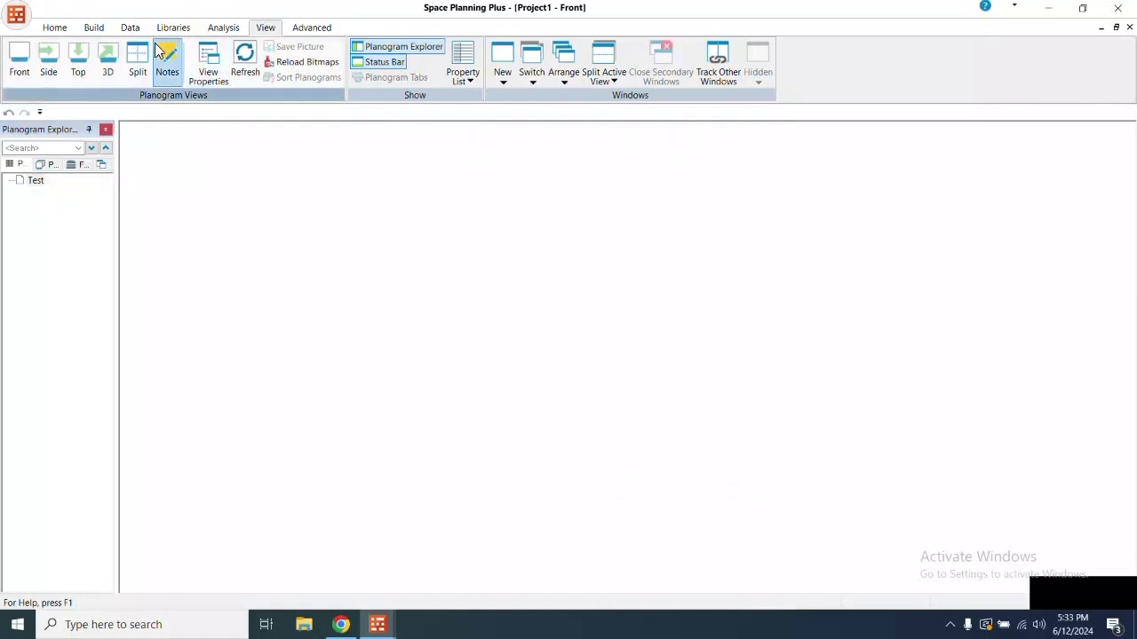
- Create a planogram named Planogram Test with the default overall, base and backboard dimensions
{"action": "left_click", "coordinate": [103, 29]}
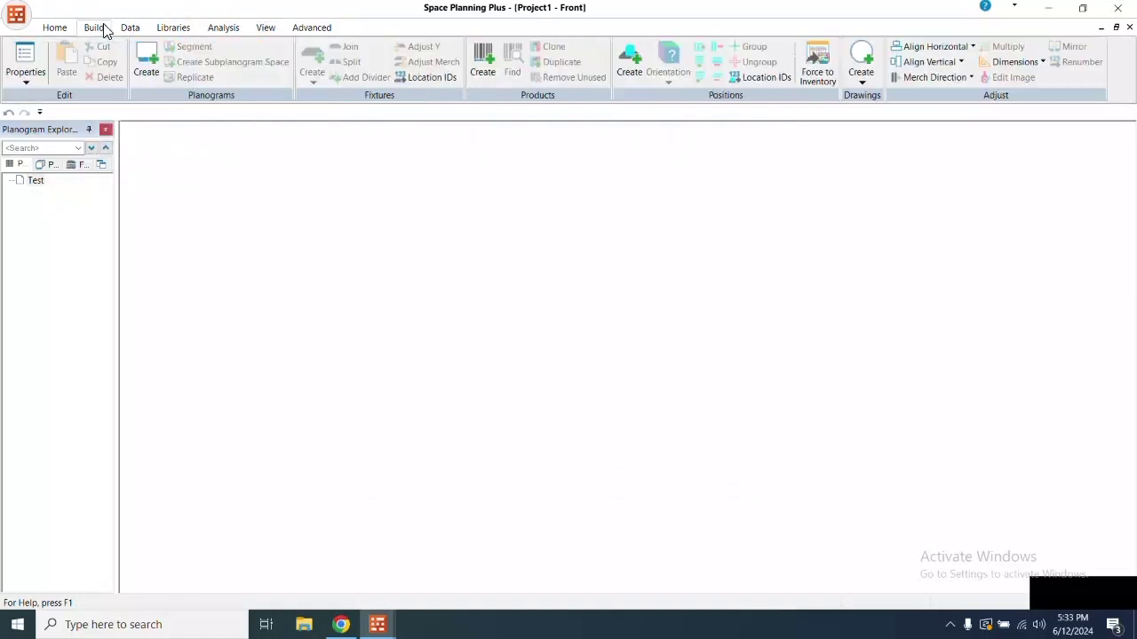
{"action": "left_click", "coordinate": [148, 62]}
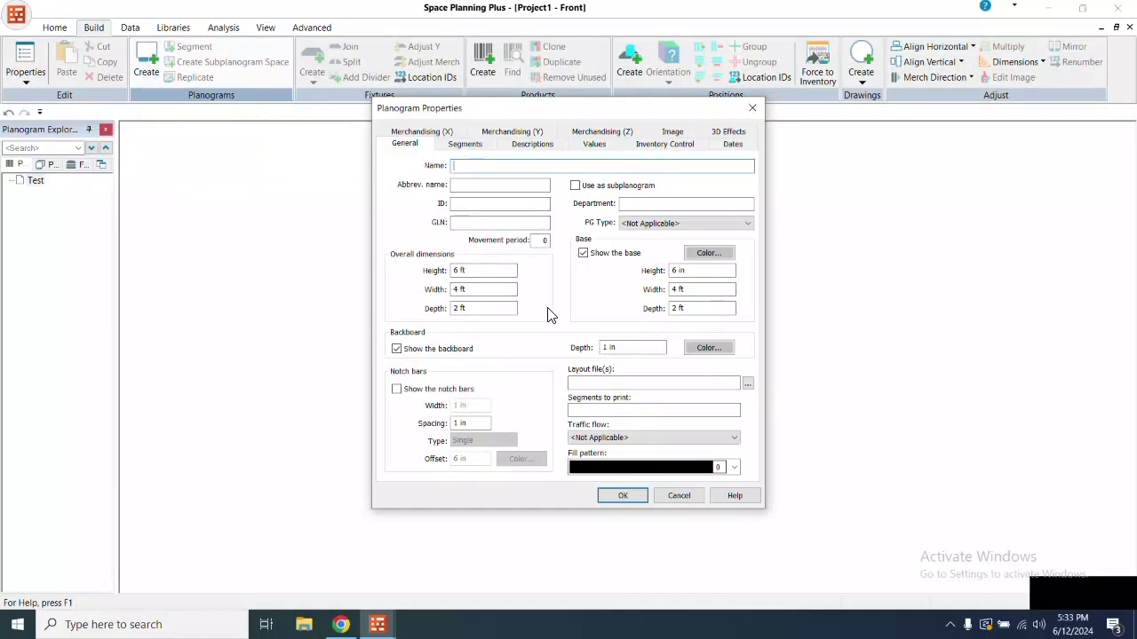
{"action": "type", "text": "Planogram Test"}
{"action": "left_click", "coordinate": [623, 496]}
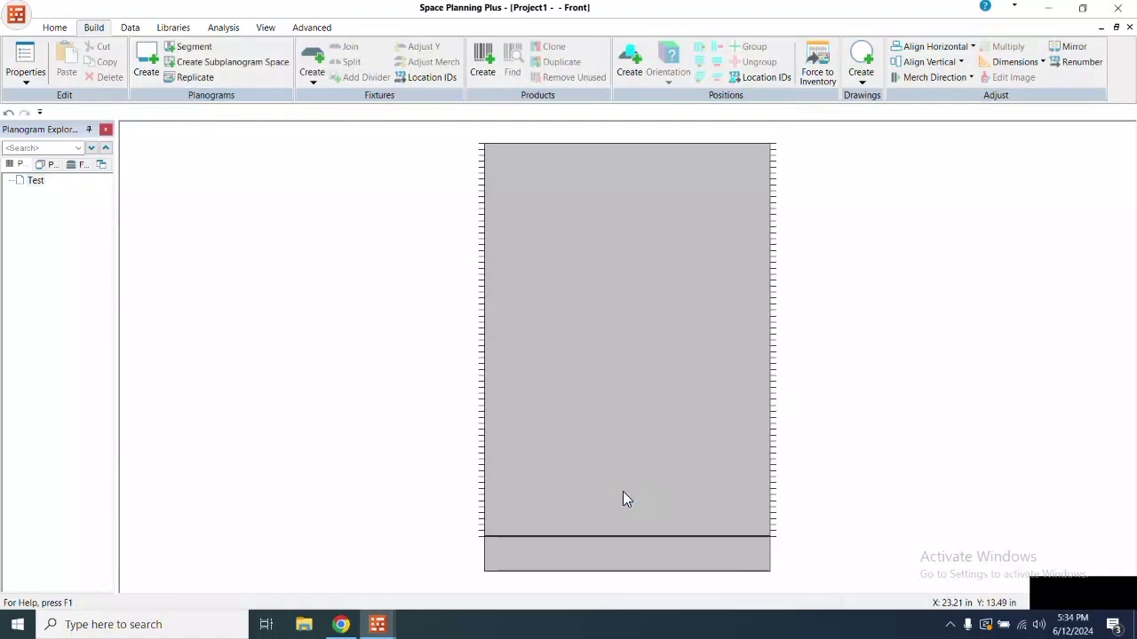
- Add a shelf fixture named Shelf to the planogram, keeping the default dimensions and a Z location of 0
{"action": "left_click", "coordinate": [314, 84]}
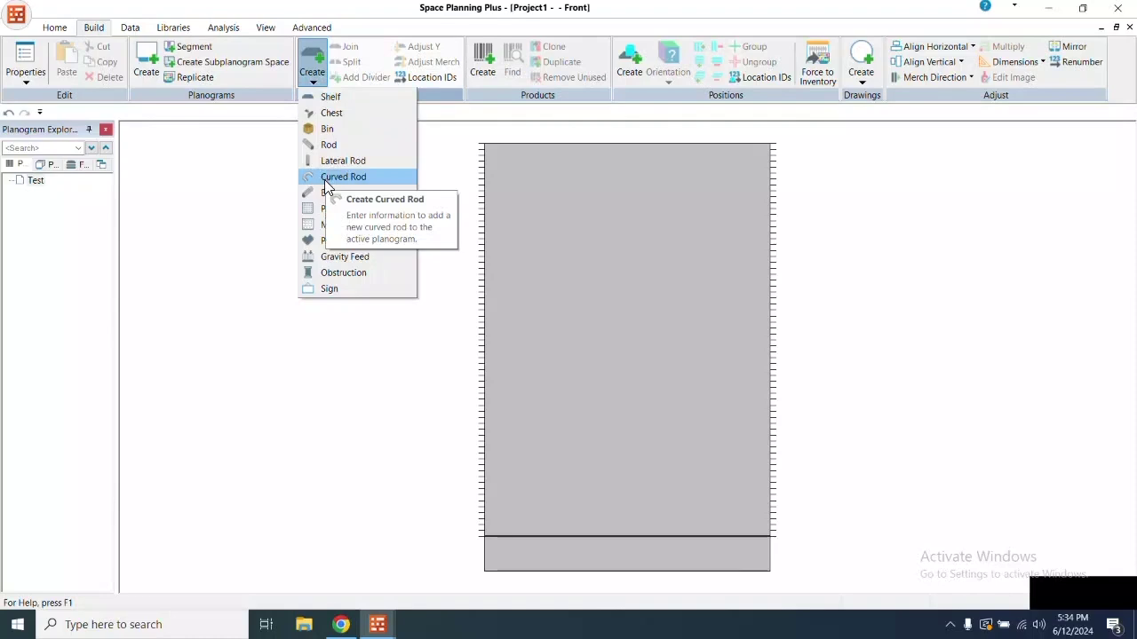
{"action": "left_click", "coordinate": [330, 99]}
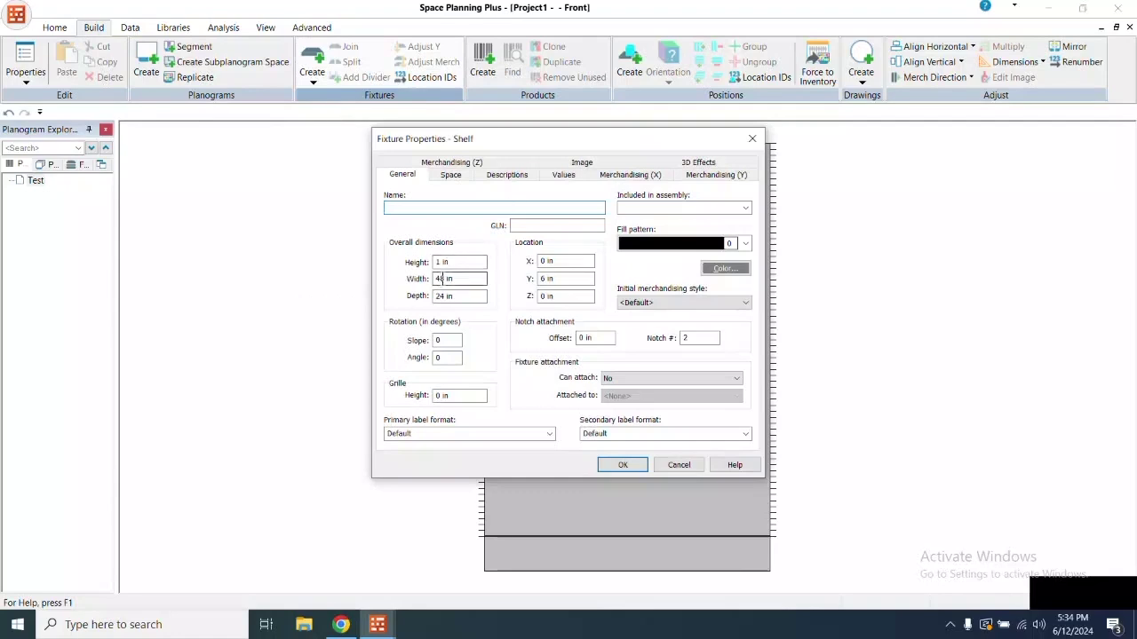
{"action": "double_click", "coordinate": [566, 296]}
{"action": "key", "text": "BackSpace"}
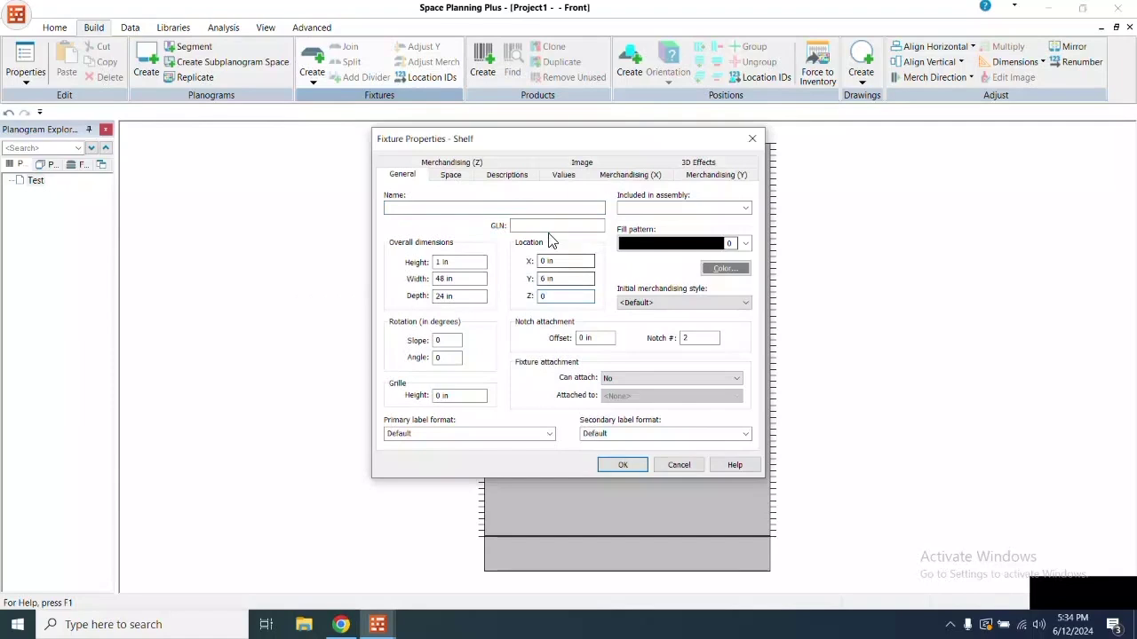
{"action": "left_click", "coordinate": [516, 210]}
{"action": "type", "text": "Shelf"}
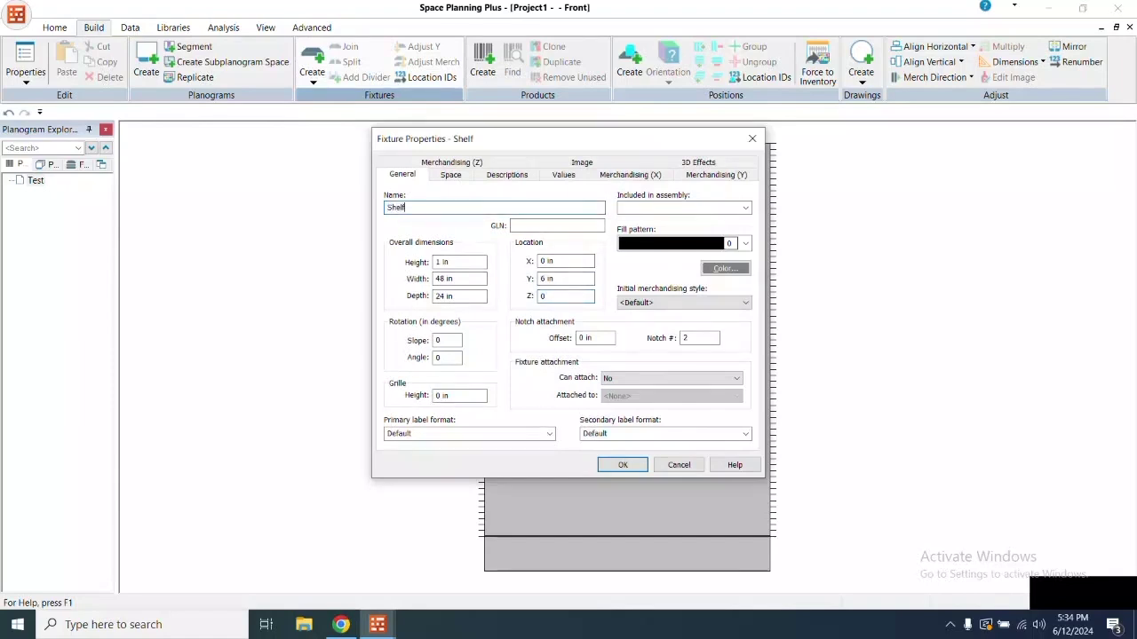
{"action": "left_click", "coordinate": [451, 280]}
{"action": "left_click", "coordinate": [636, 468]}
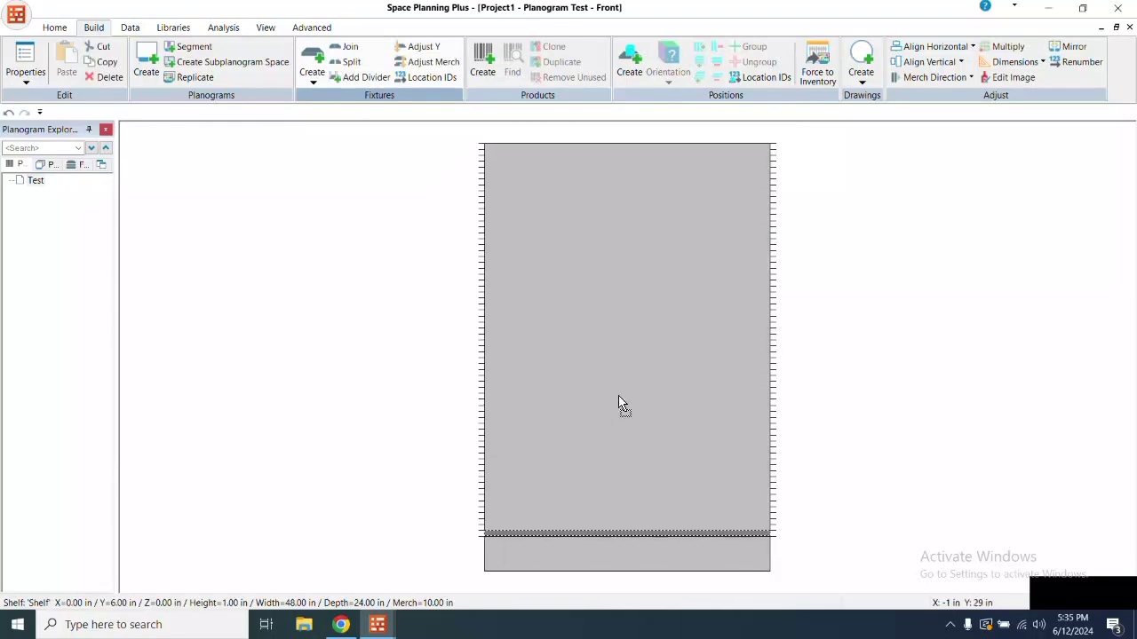
- Move the shelf up to a Y location of 28 in and review its location and merchandisable space properties
{"action": "left_click_drag", "start_coordinate": [619, 404], "coordinate": [622, 391]}
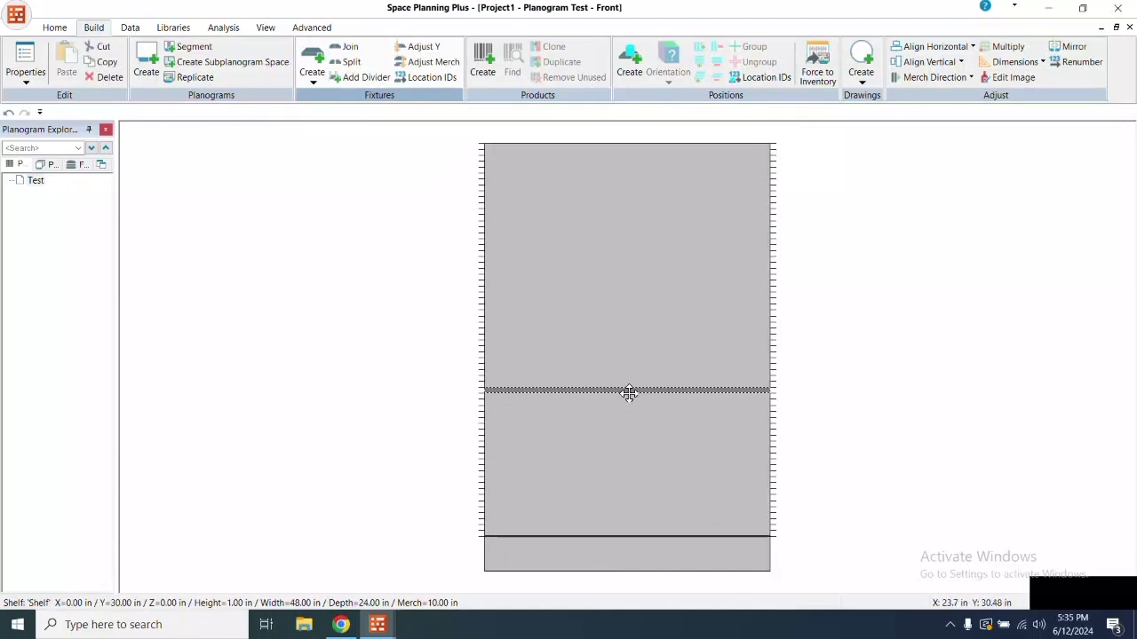
{"action": "mouse_move", "coordinate": [629, 393]}
{"action": "left_mouse_down"}
{"action": "mouse_move", "coordinate": [630, 435]}
{"action": "mouse_move", "coordinate": [627, 402]}
{"action": "left_mouse_up"}
{"action": "double_click", "coordinate": [626, 401]}
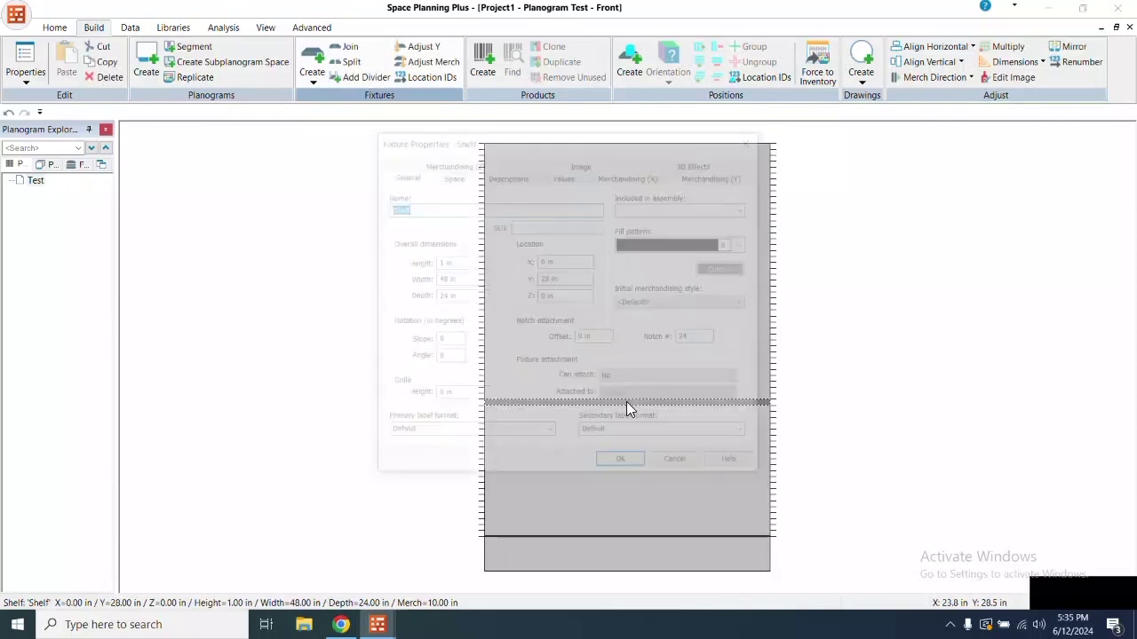
{"action": "left_click", "coordinate": [550, 278]}
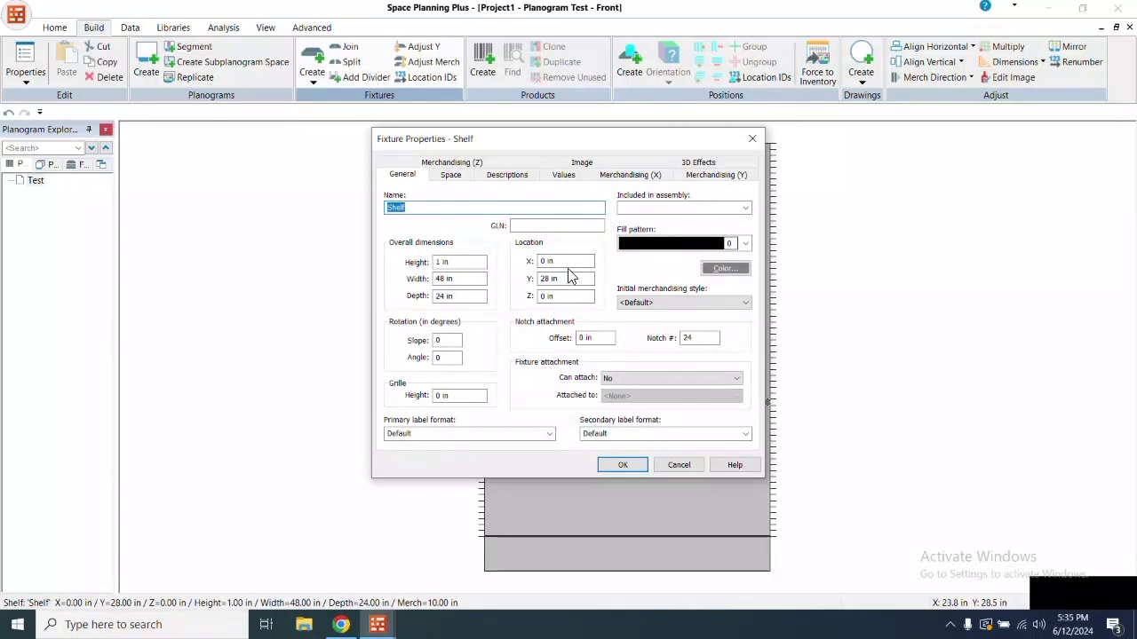
{"action": "left_click", "coordinate": [455, 180]}
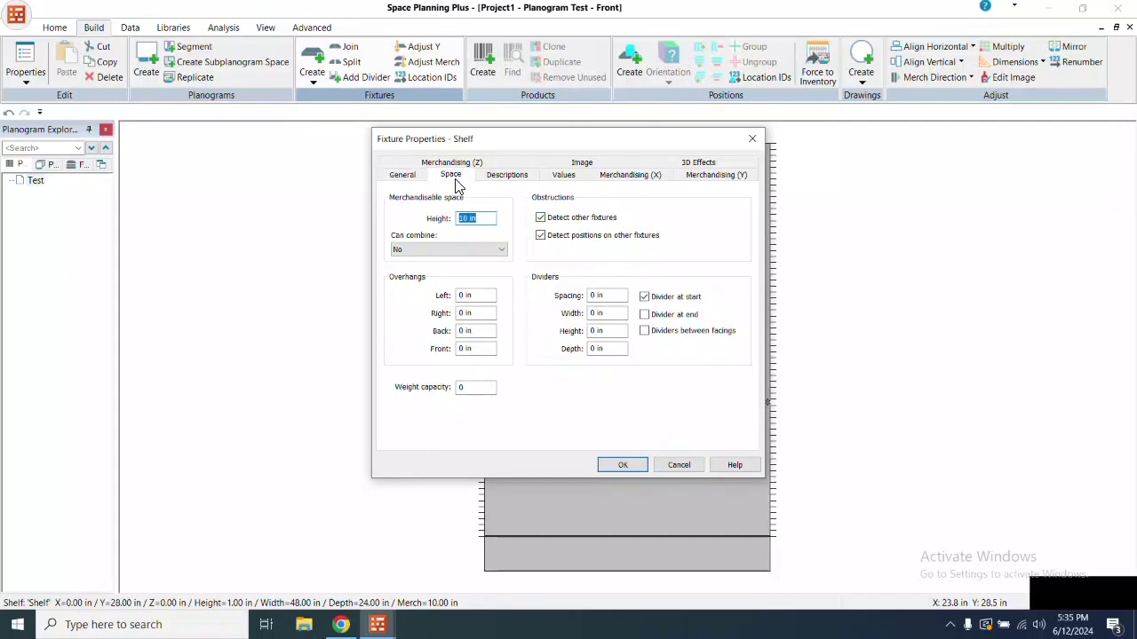
{"action": "left_click", "coordinate": [680, 466]}
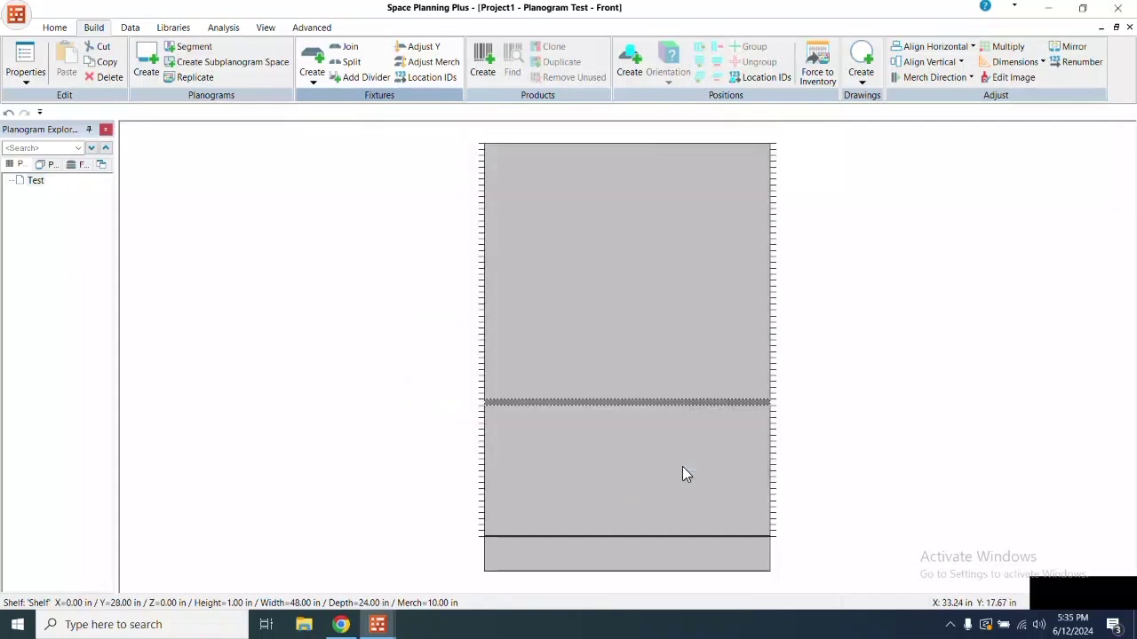
- Create a product on the shelf with the default unit dimensions, reviewing its general, size and image properties
{"action": "left_click", "coordinate": [489, 60]}
{"action": "left_click", "coordinate": [449, 167]}
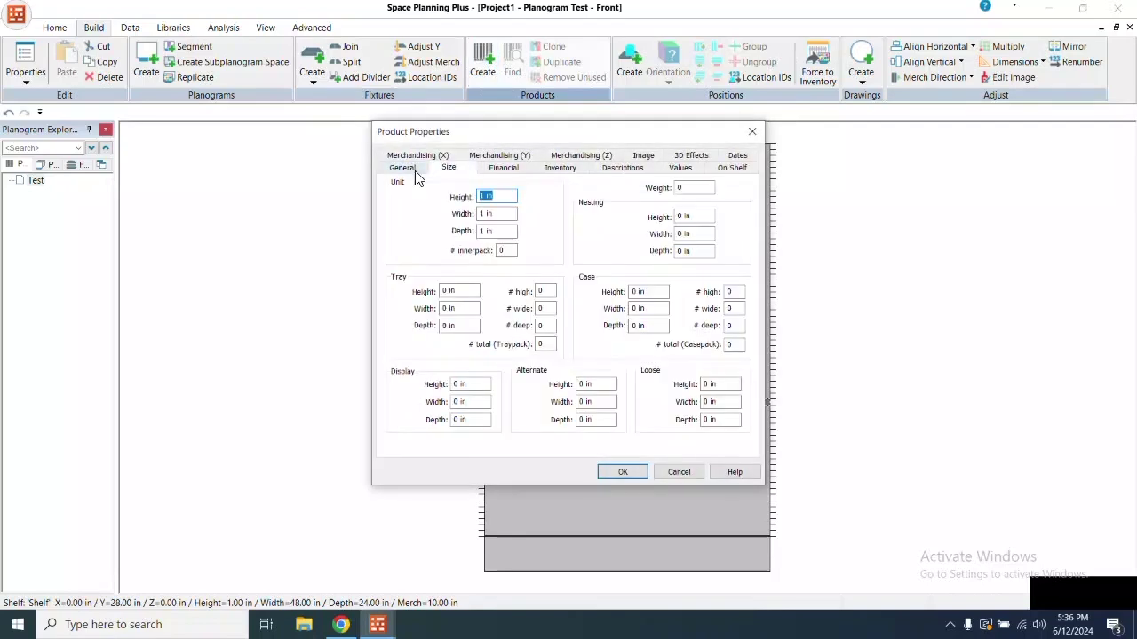
{"action": "left_click", "coordinate": [414, 171]}
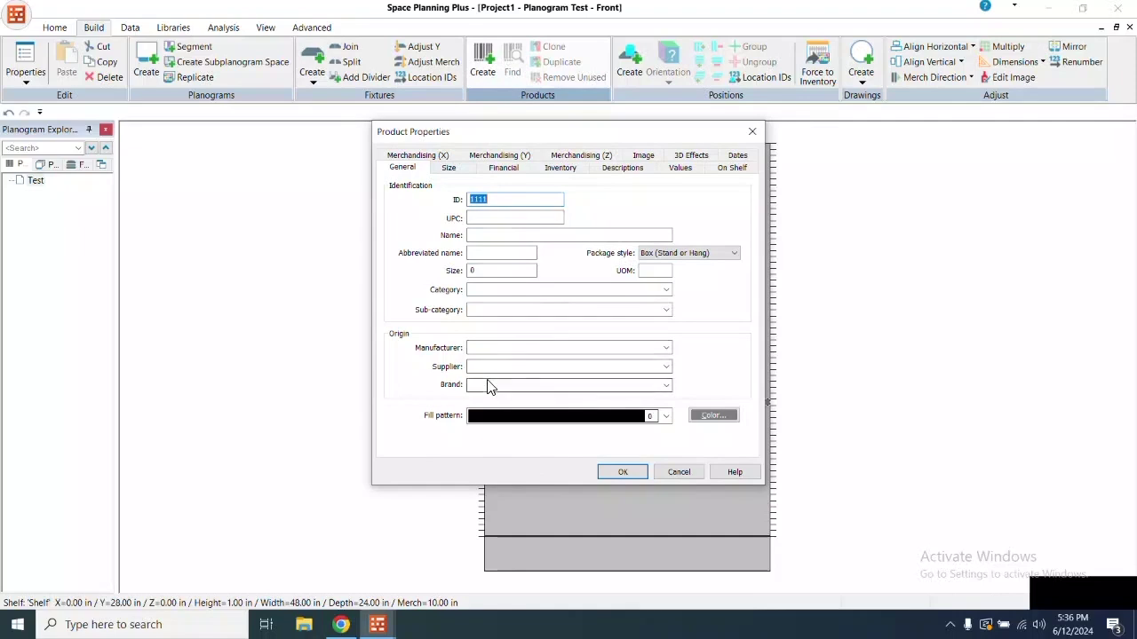
{"action": "left_click", "coordinate": [450, 168]}
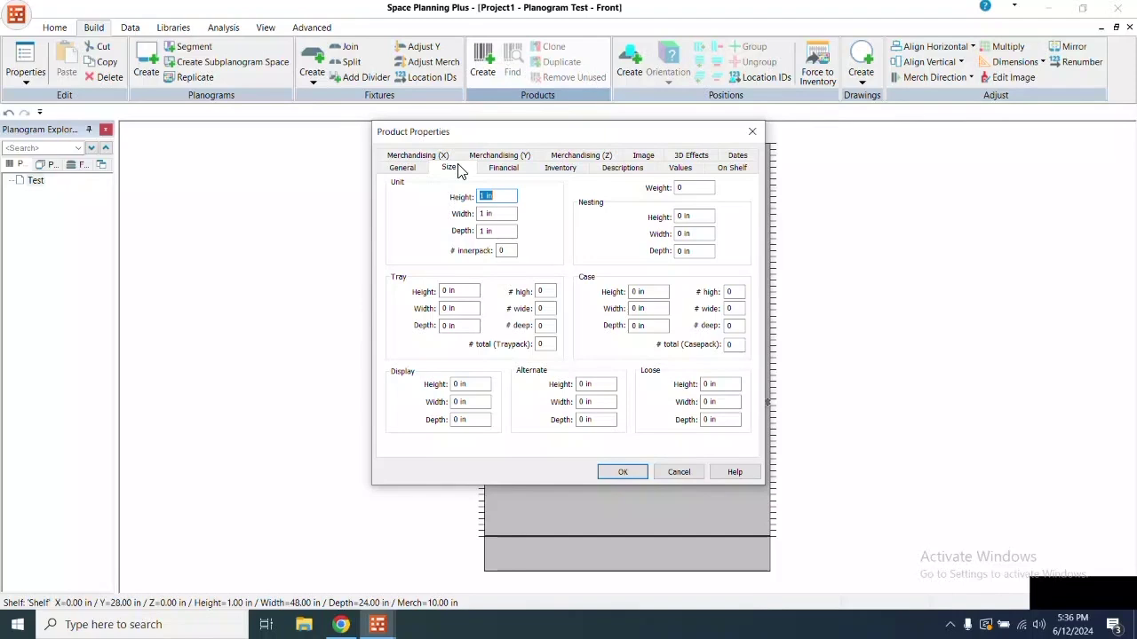
{"action": "left_click", "coordinate": [645, 156]}
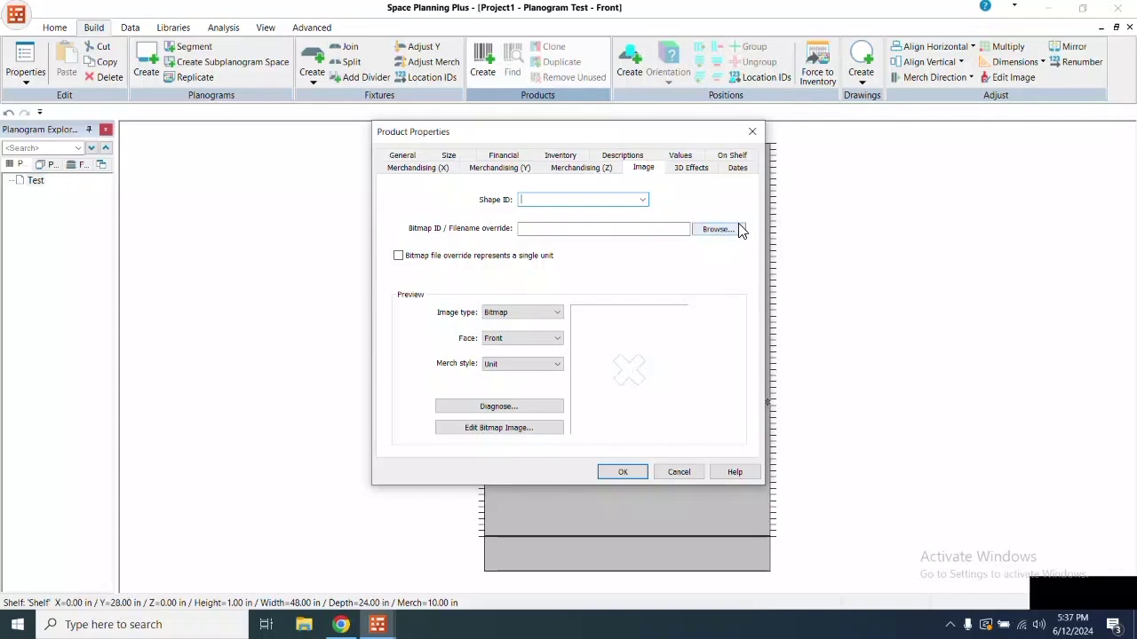
{"action": "left_click", "coordinate": [618, 475]}
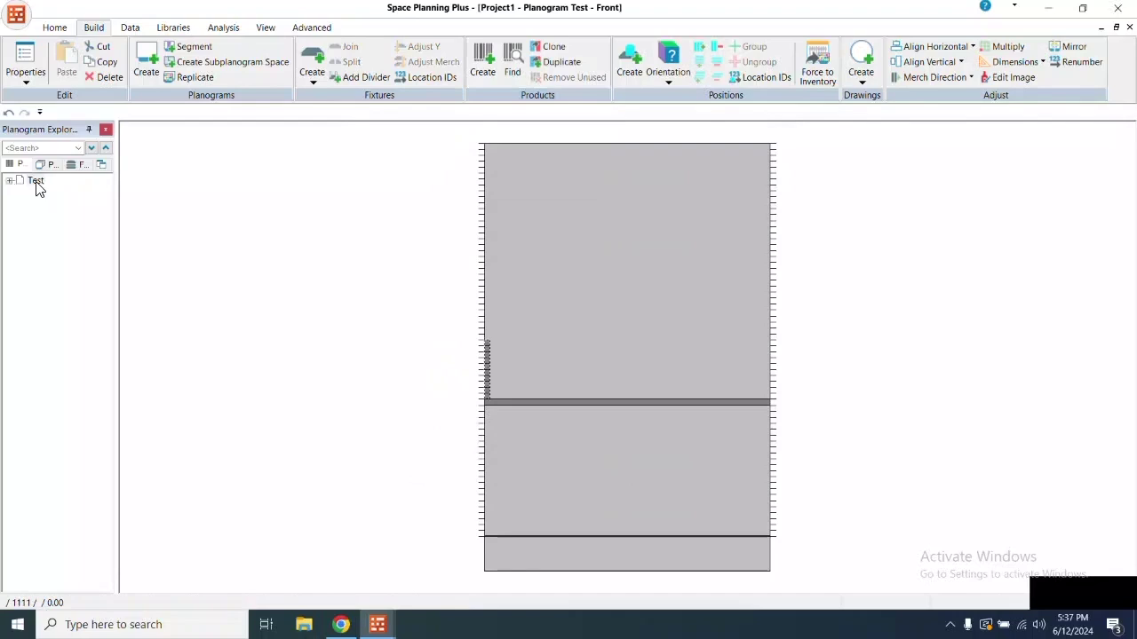
- Expand the Test project tree down to the unnamed product and view its general properties without changing them
{"action": "left_click", "coordinate": [9, 182]}
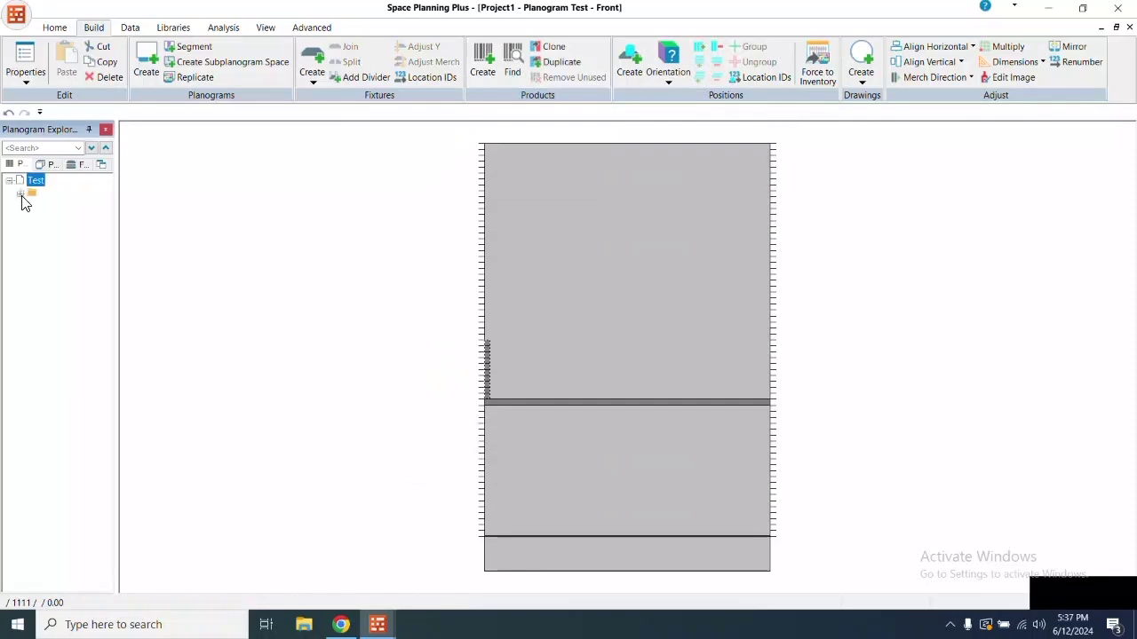
{"action": "left_click", "coordinate": [20, 193]}
{"action": "left_click", "coordinate": [31, 207]}
{"action": "double_click", "coordinate": [54, 222]}
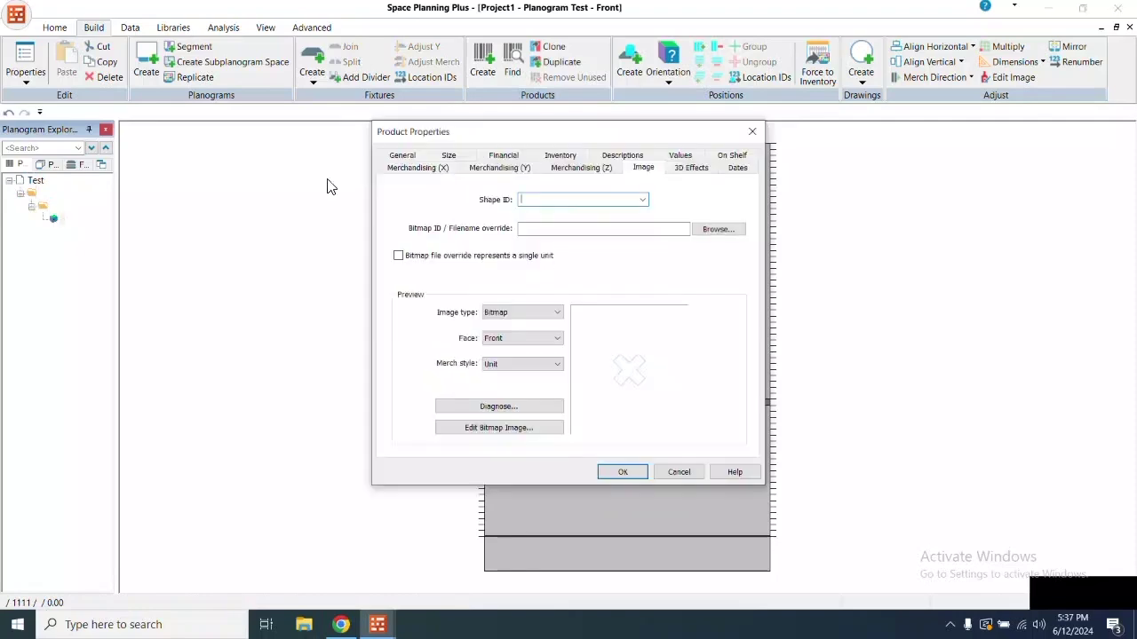
{"action": "left_click", "coordinate": [401, 155]}
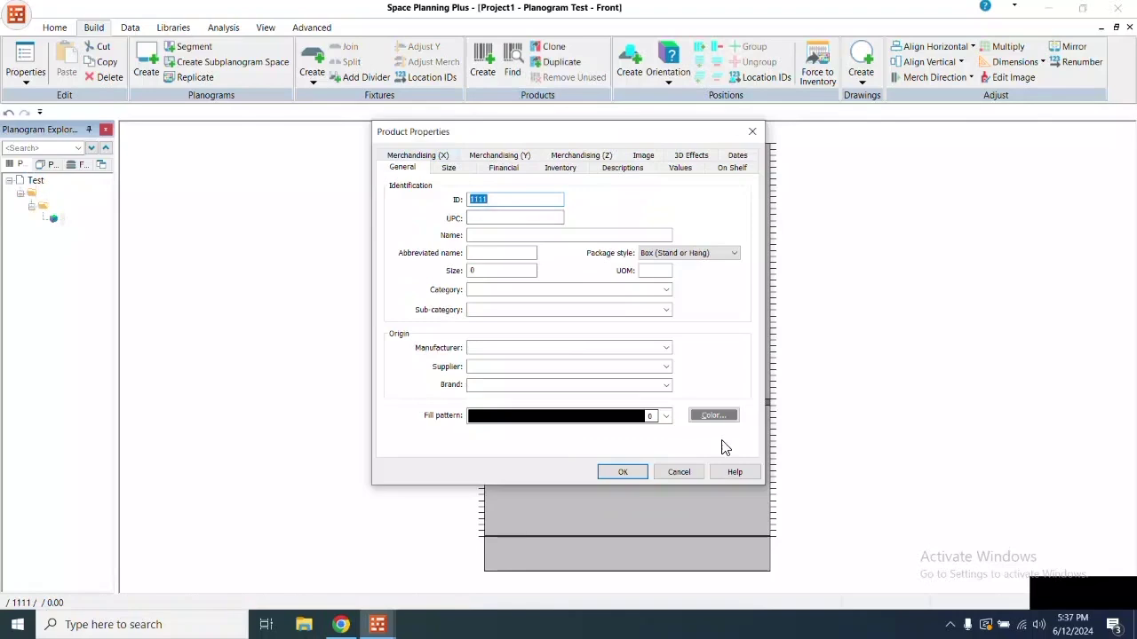
{"action": "left_click", "coordinate": [697, 471]}
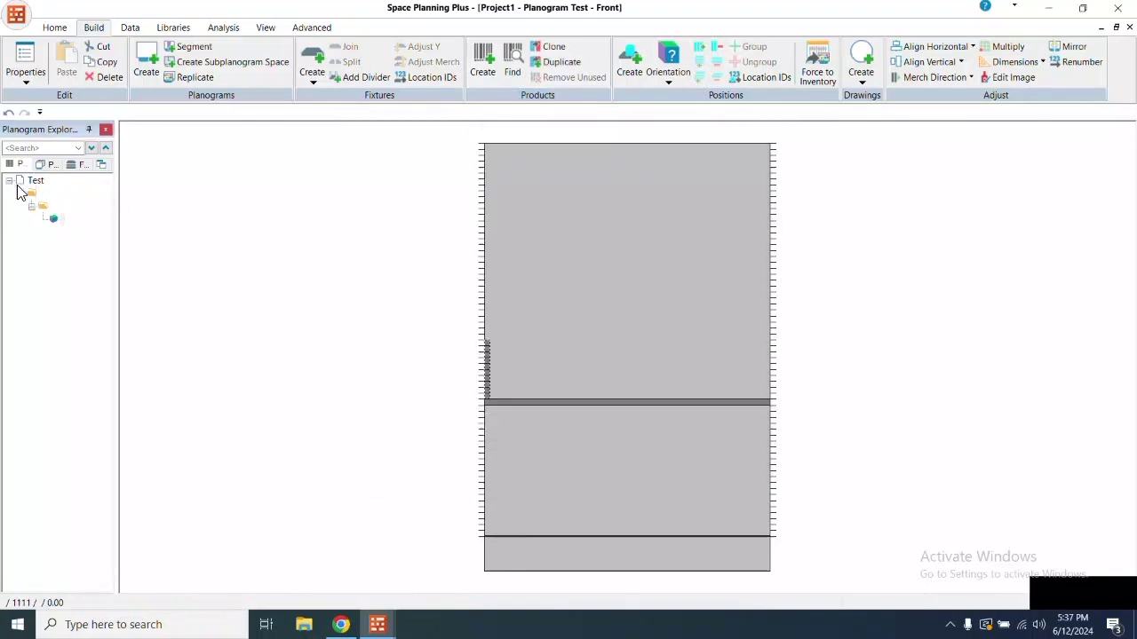
- Name the unnamed product Product 1 in its general properties
{"action": "double_click", "coordinate": [60, 224]}
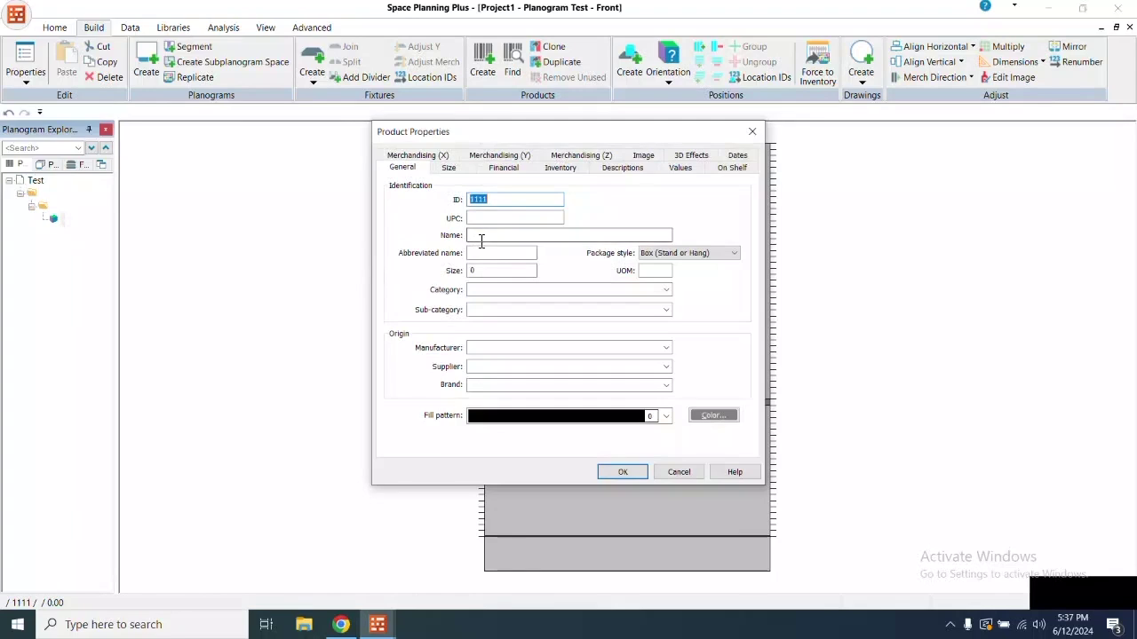
{"action": "left_click", "coordinate": [480, 236]}
{"action": "type", "text": "Product 1"}
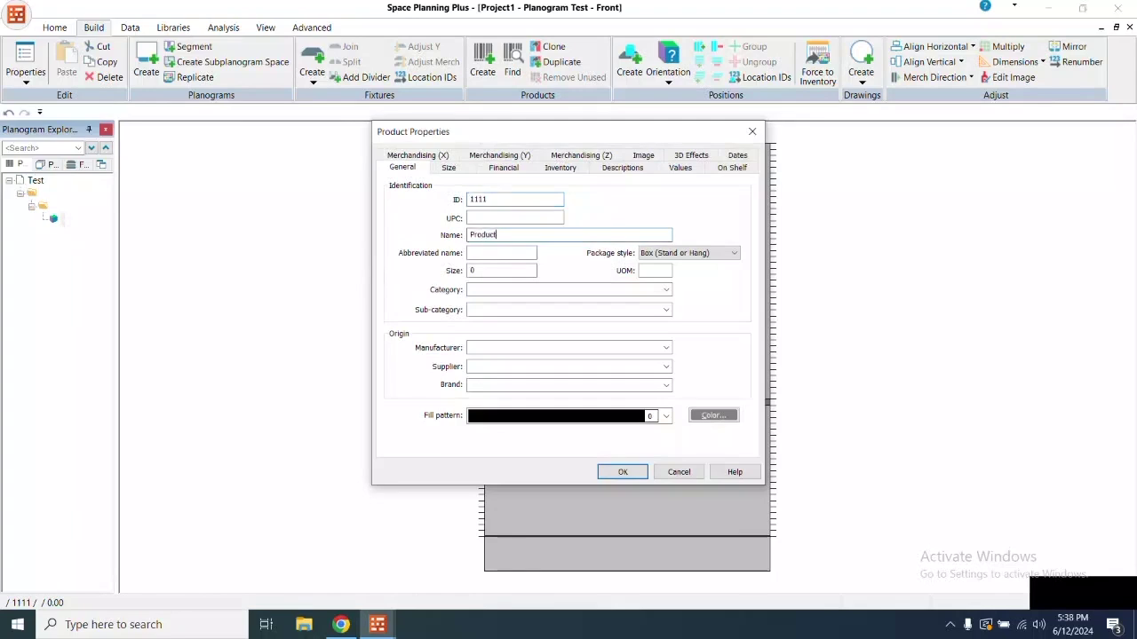
{"action": "left_click", "coordinate": [632, 472]}
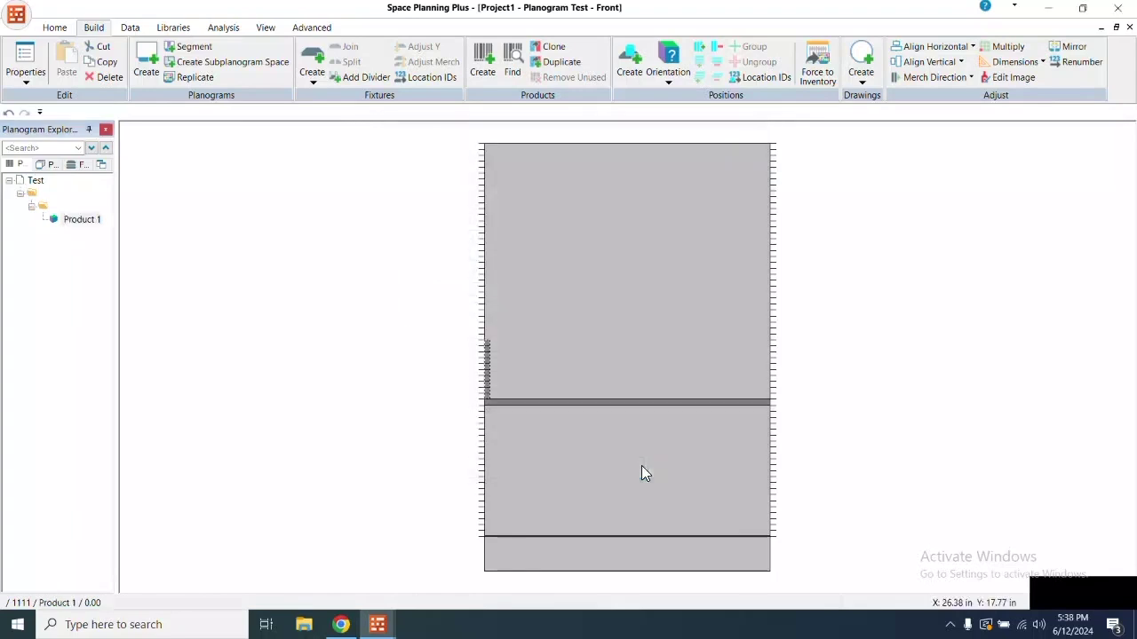
- Set the shelf's number of units high to Only 1 in its vertical (Y) merchandising properties
{"action": "double_click", "coordinate": [547, 402]}
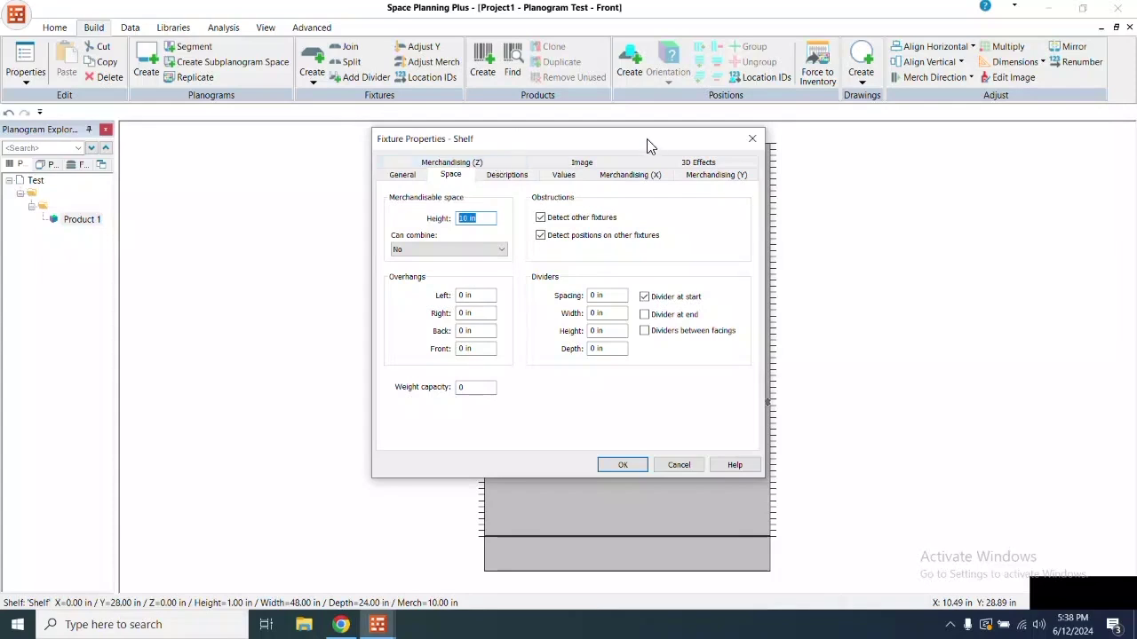
{"action": "left_click_drag", "start_coordinate": [648, 145], "coordinate": [958, 53]}
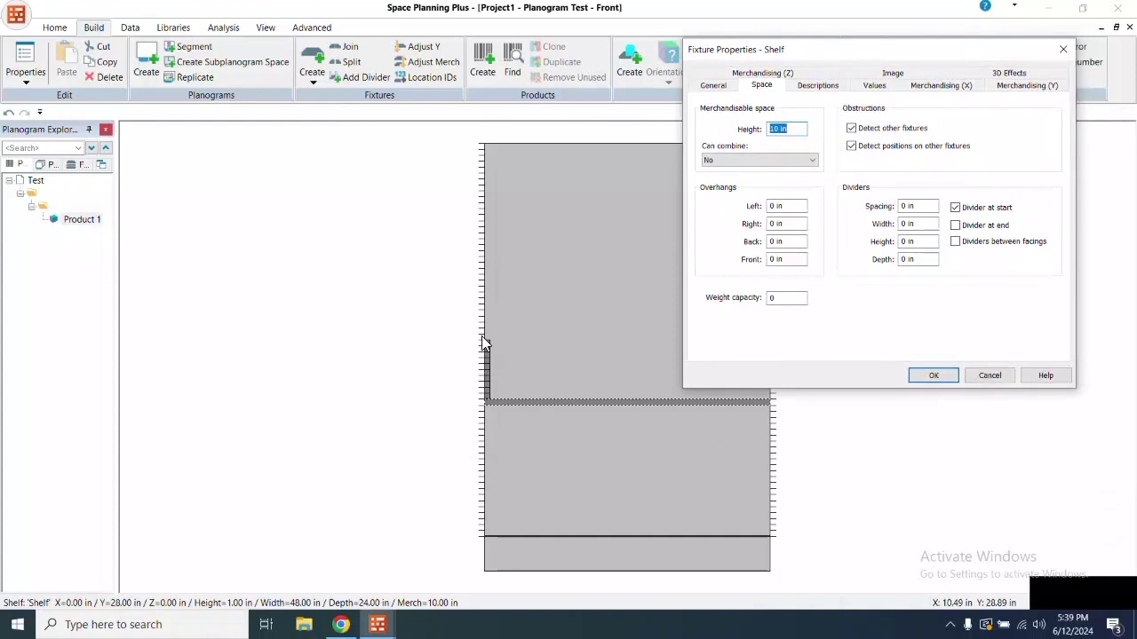
{"action": "left_click", "coordinate": [1020, 89]}
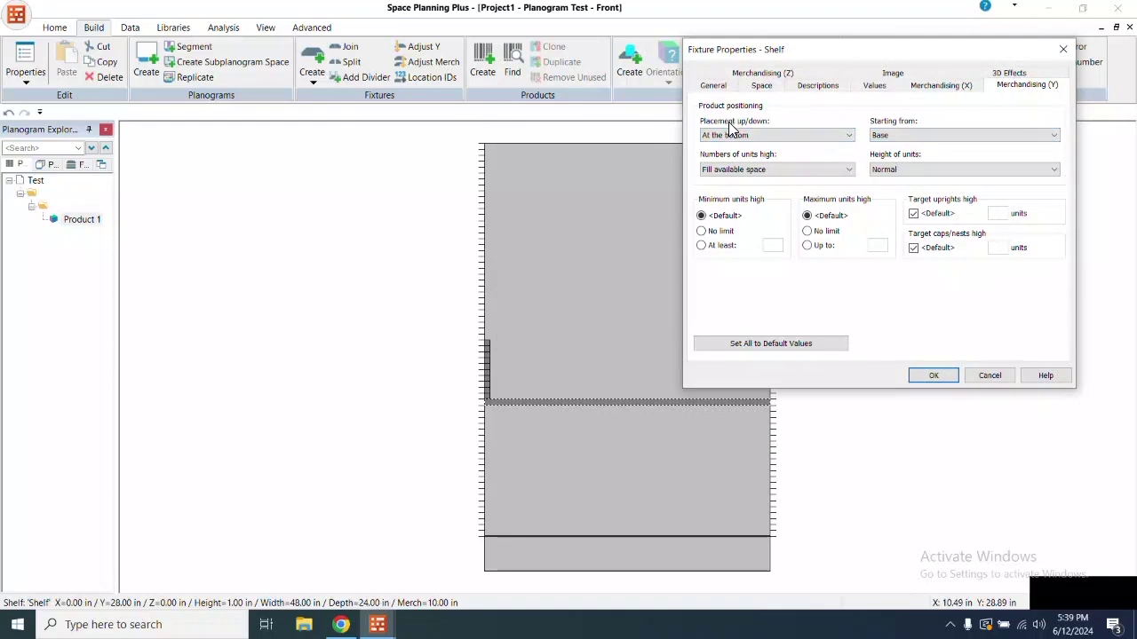
{"action": "left_click", "coordinate": [756, 171]}
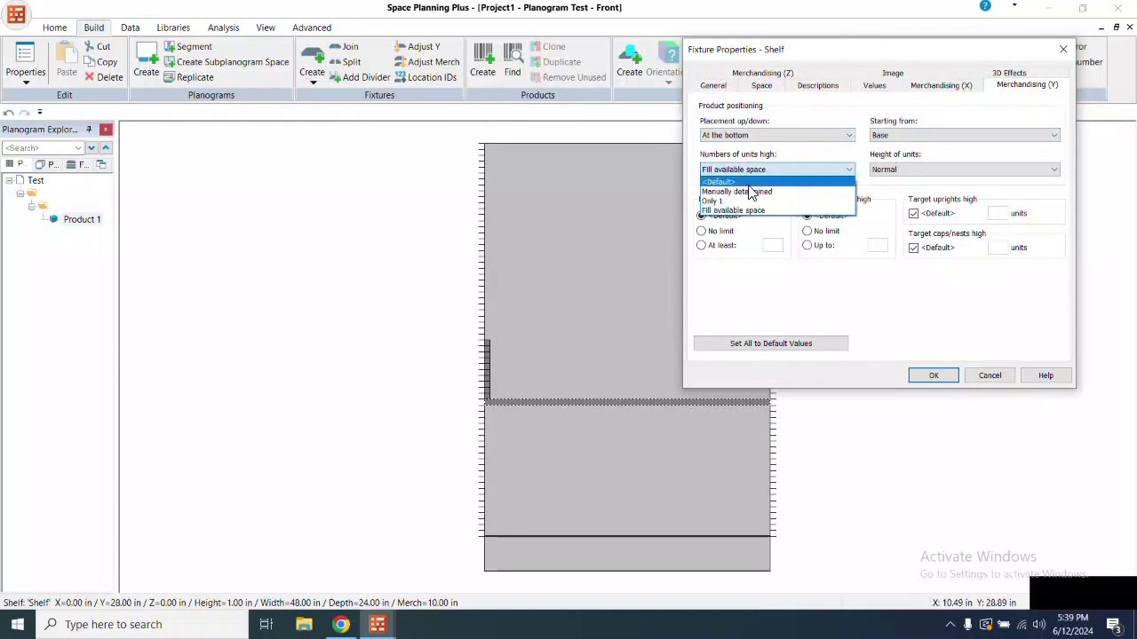
{"action": "left_click", "coordinate": [741, 202]}
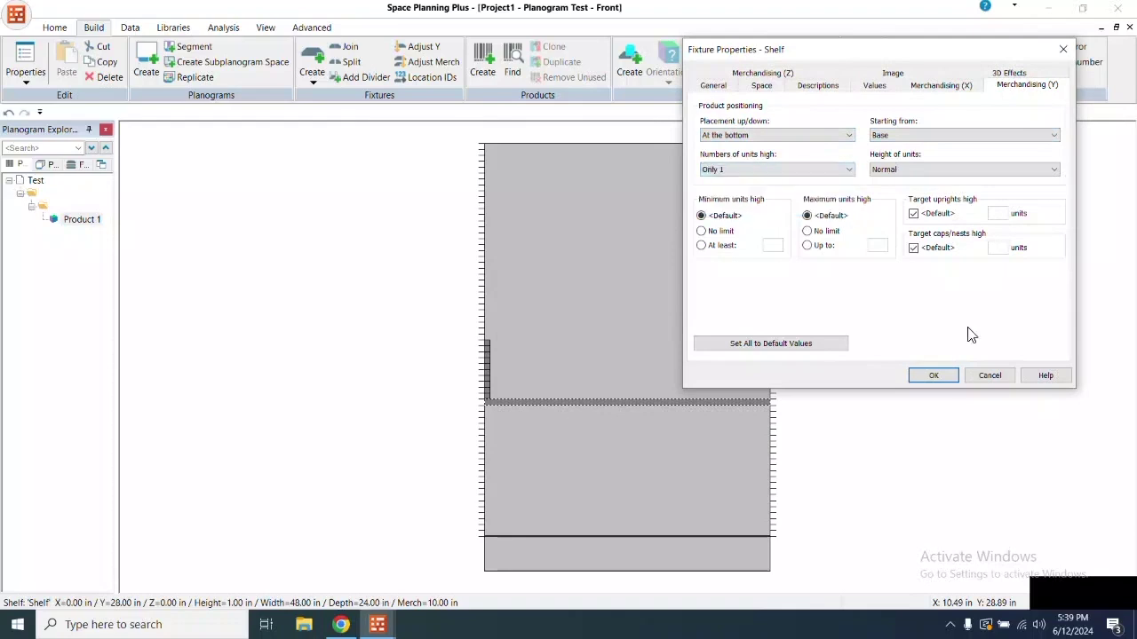
{"action": "left_click", "coordinate": [928, 375]}
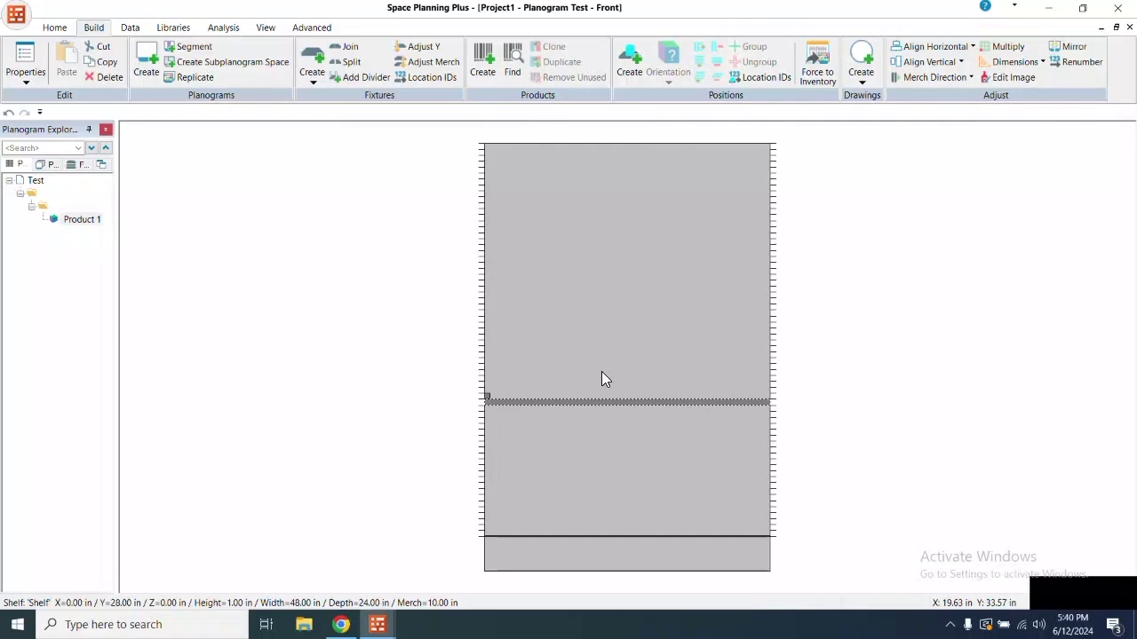
- View the planogram from the side and from the top
{"action": "left_click", "coordinate": [266, 28]}
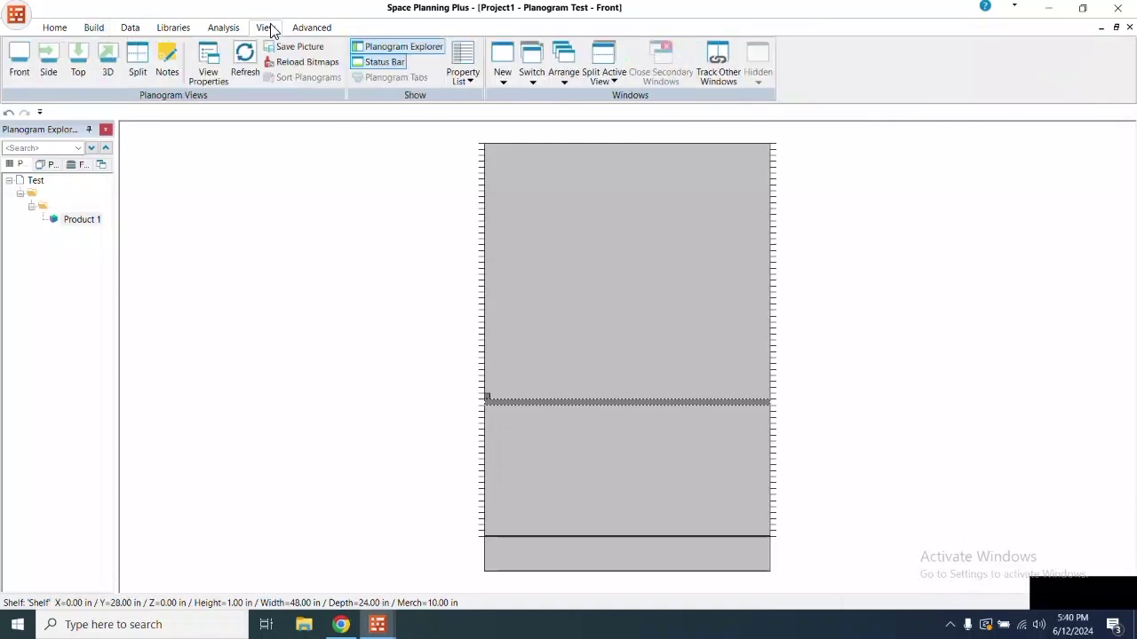
{"action": "left_click", "coordinate": [48, 61]}
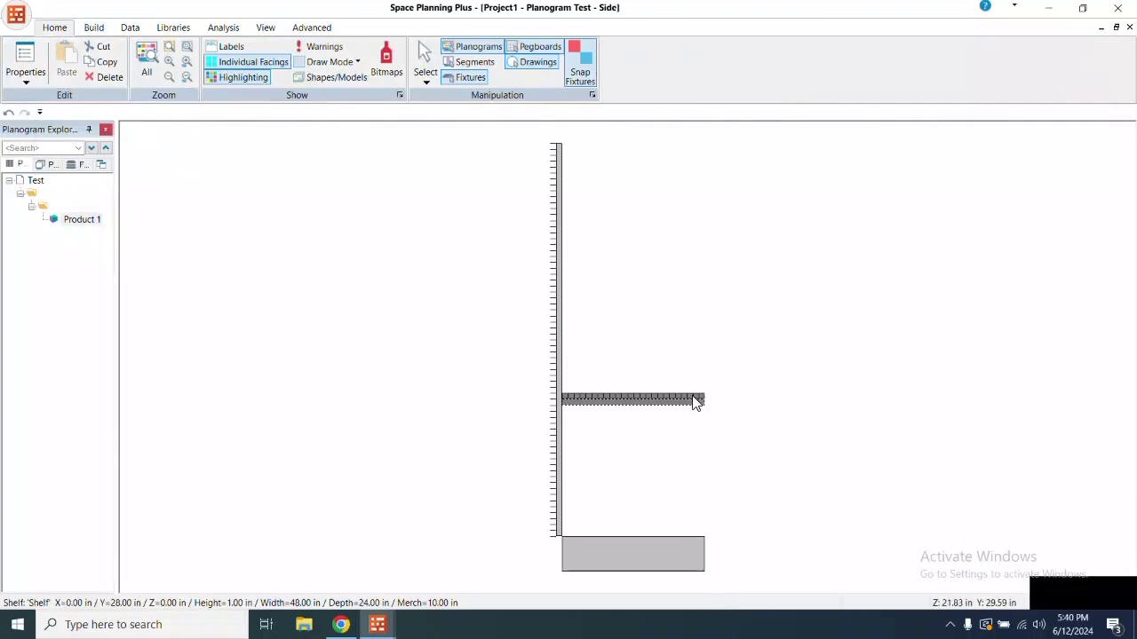
{"action": "left_click", "coordinate": [274, 27]}
{"action": "left_click", "coordinate": [82, 57]}
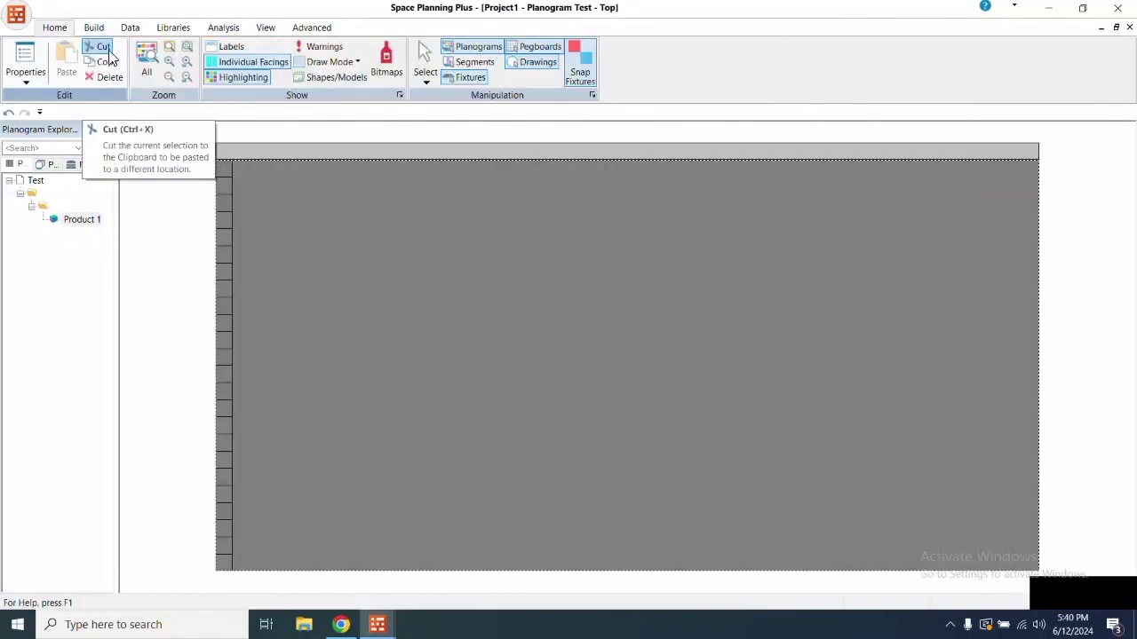
- View the planogram in 3D, rotate it slightly and return to the front view
{"action": "left_click", "coordinate": [266, 27]}
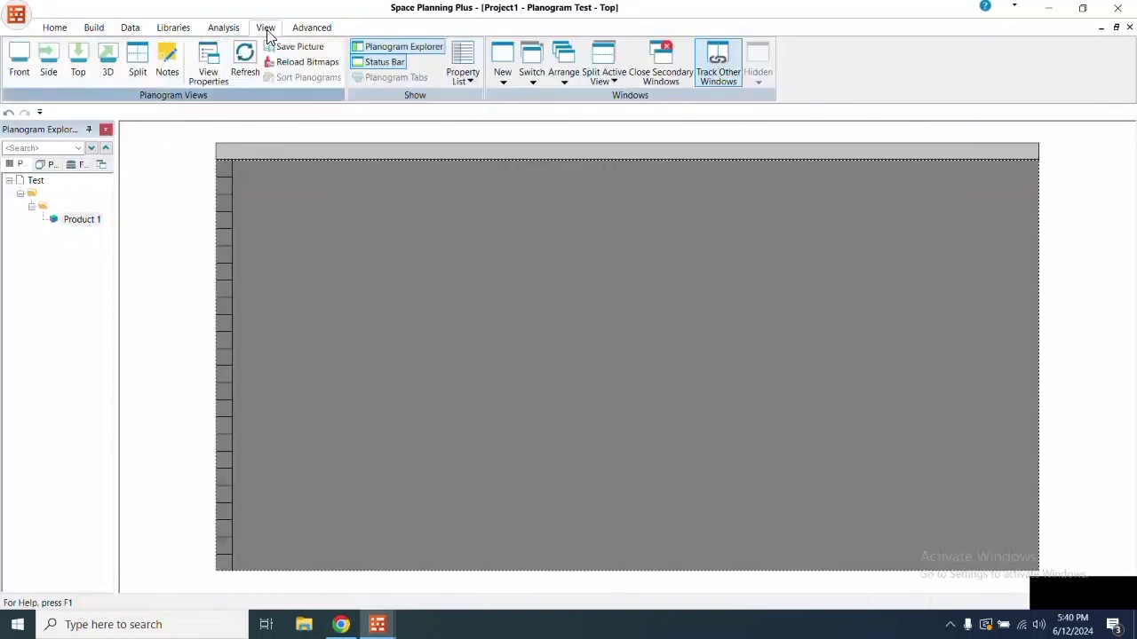
{"action": "left_click", "coordinate": [107, 59]}
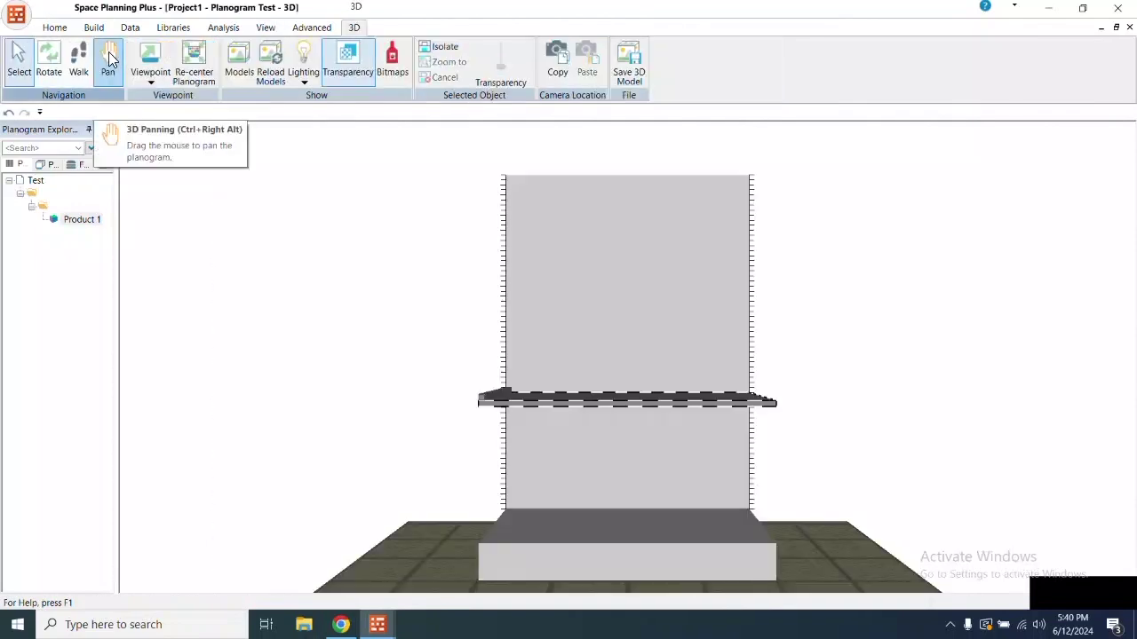
{"action": "left_click", "coordinate": [48, 58]}
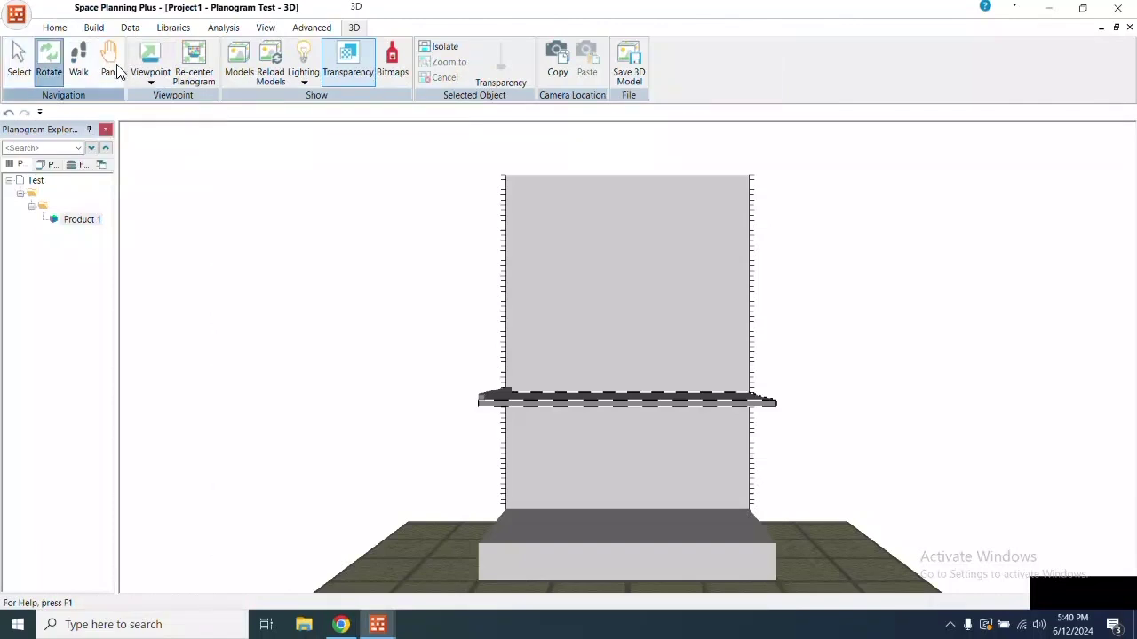
{"action": "left_click_drag", "start_coordinate": [353, 264], "coordinate": [700, 326]}
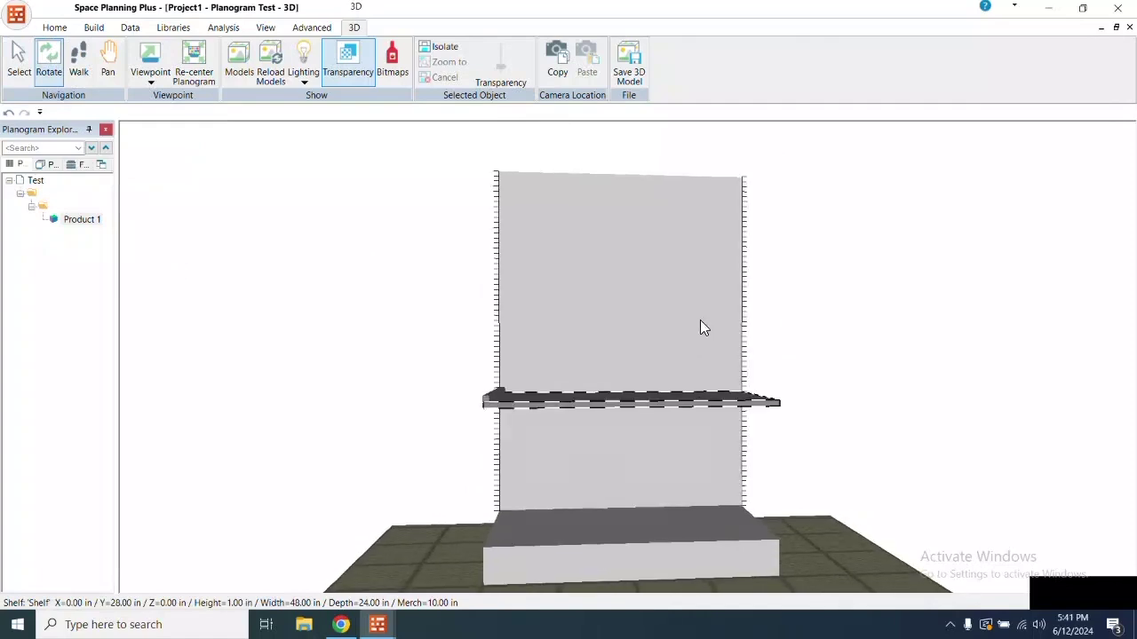
{"action": "left_click", "coordinate": [265, 28]}
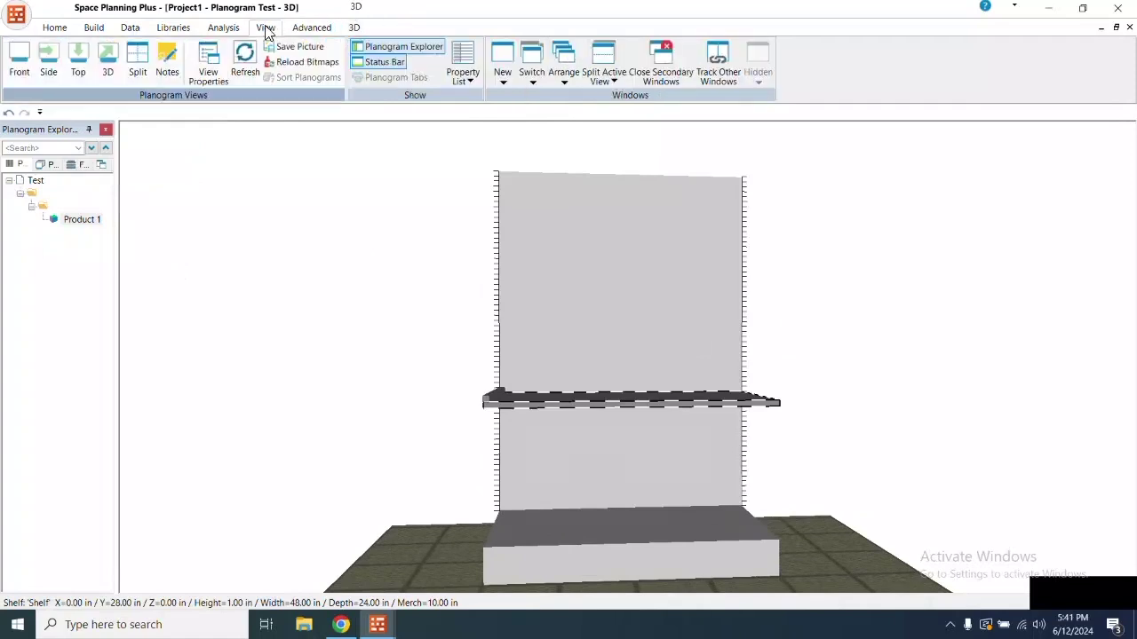
{"action": "left_click", "coordinate": [20, 63]}
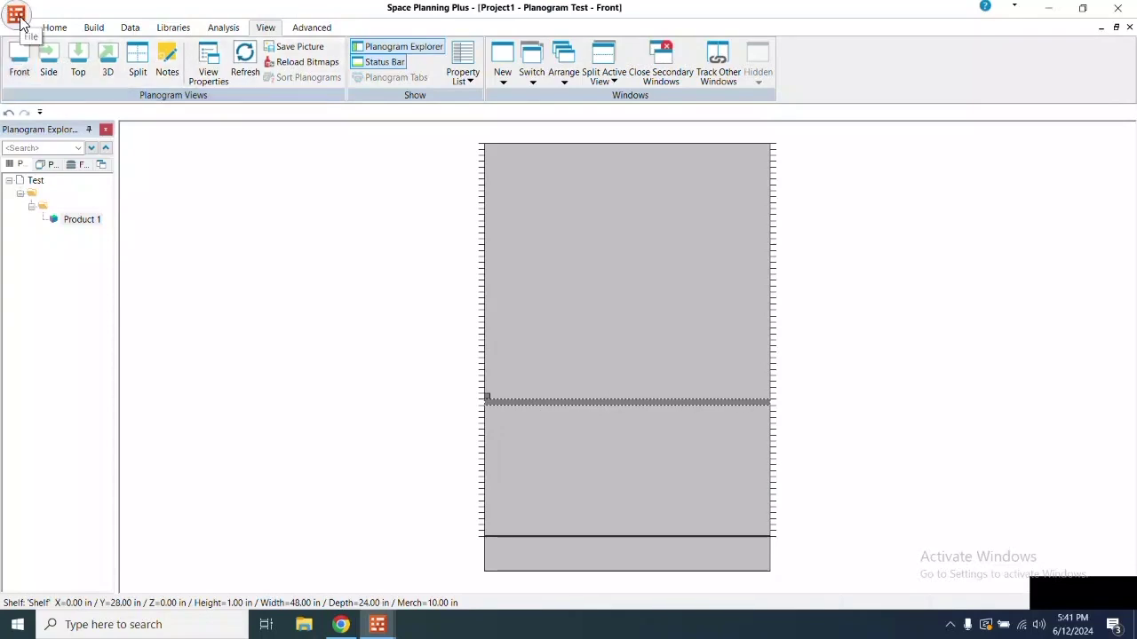
- Review the save options and the Save As settings for the project file, leaving without saving
{"action": "left_click", "coordinate": [18, 18]}
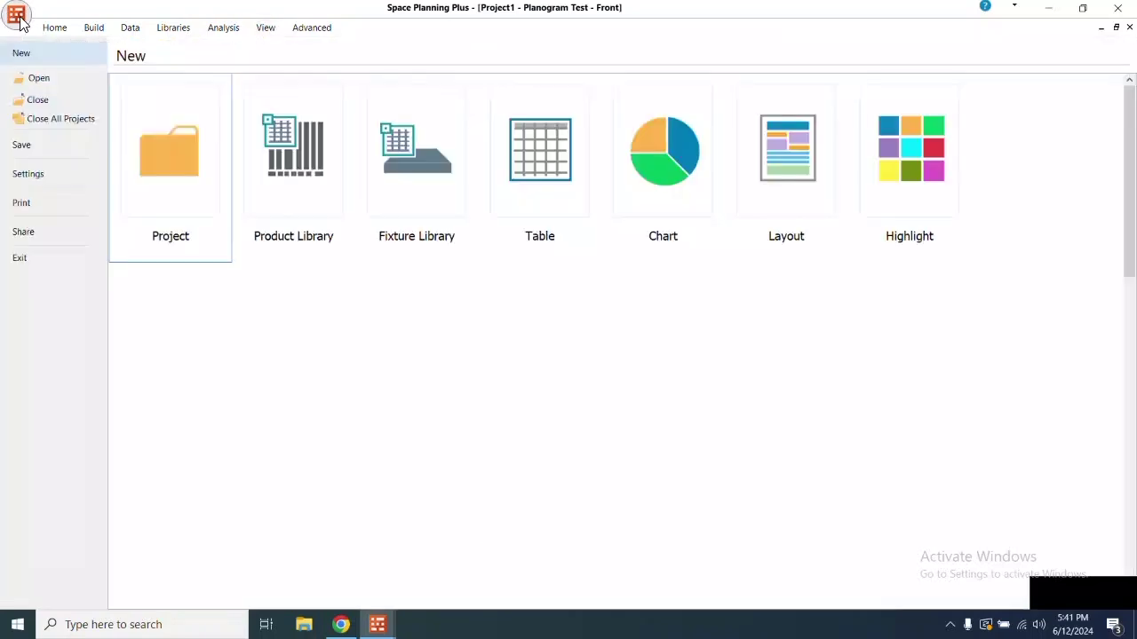
{"action": "left_click", "coordinate": [38, 140]}
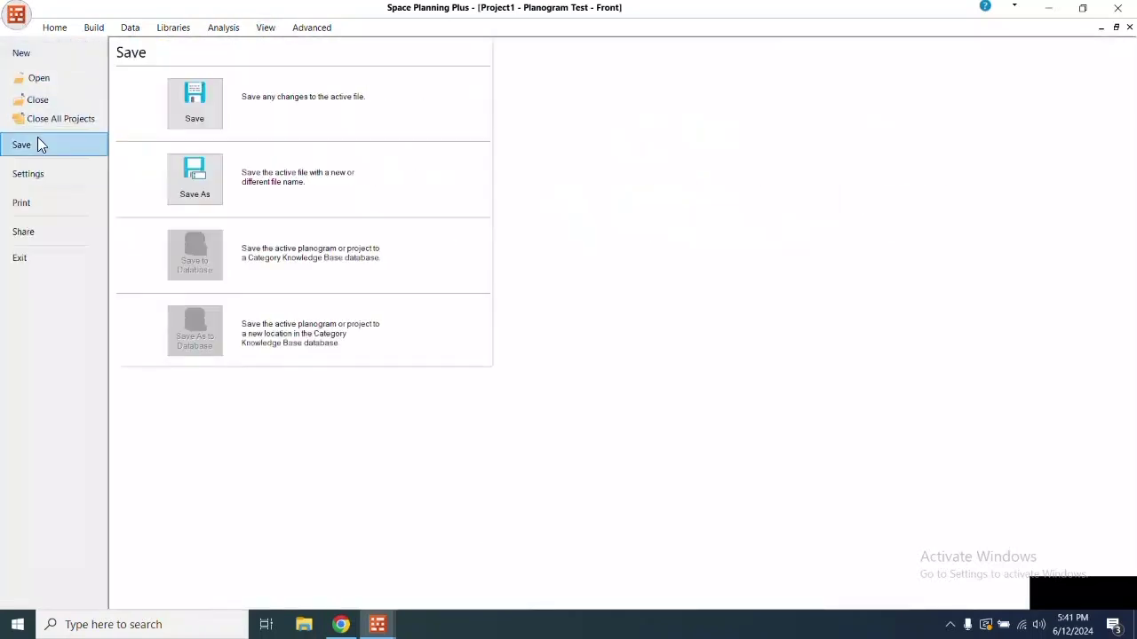
{"action": "left_click", "coordinate": [191, 124]}
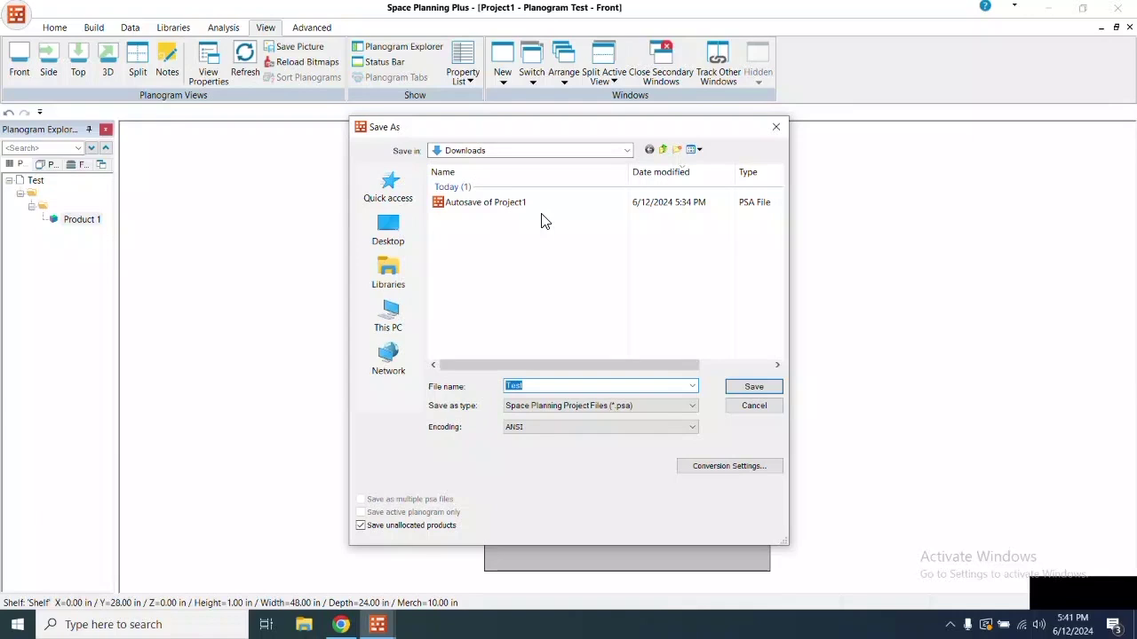
{"action": "left_click", "coordinate": [774, 128]}
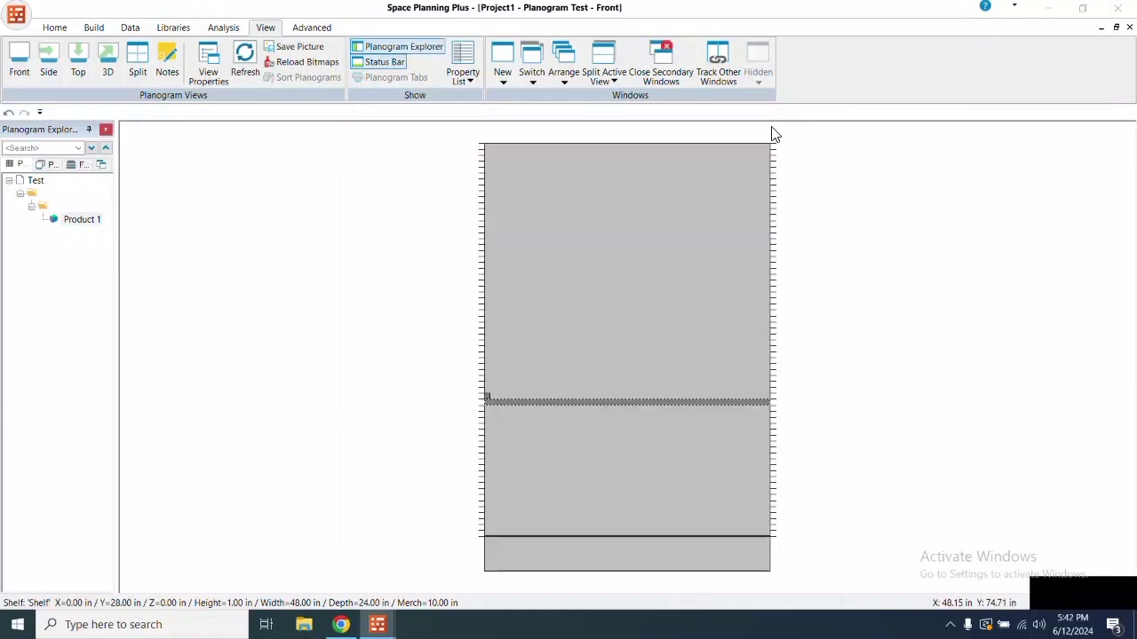
{"action": "left_click", "coordinate": [772, 133]}
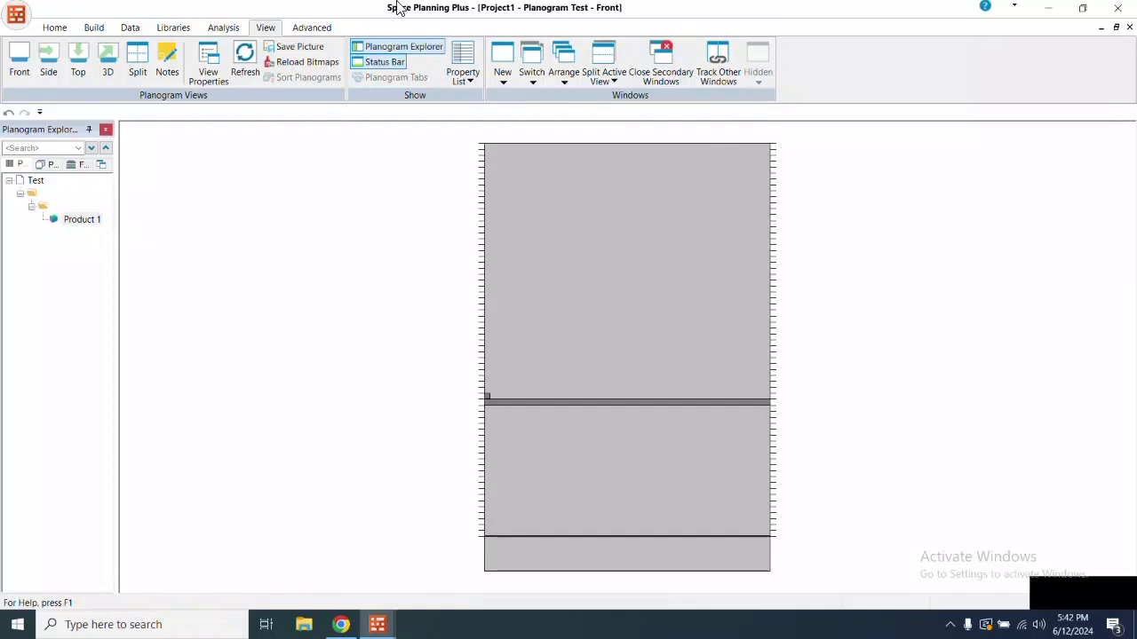
{"action": "left_click", "coordinate": [16, 13]}
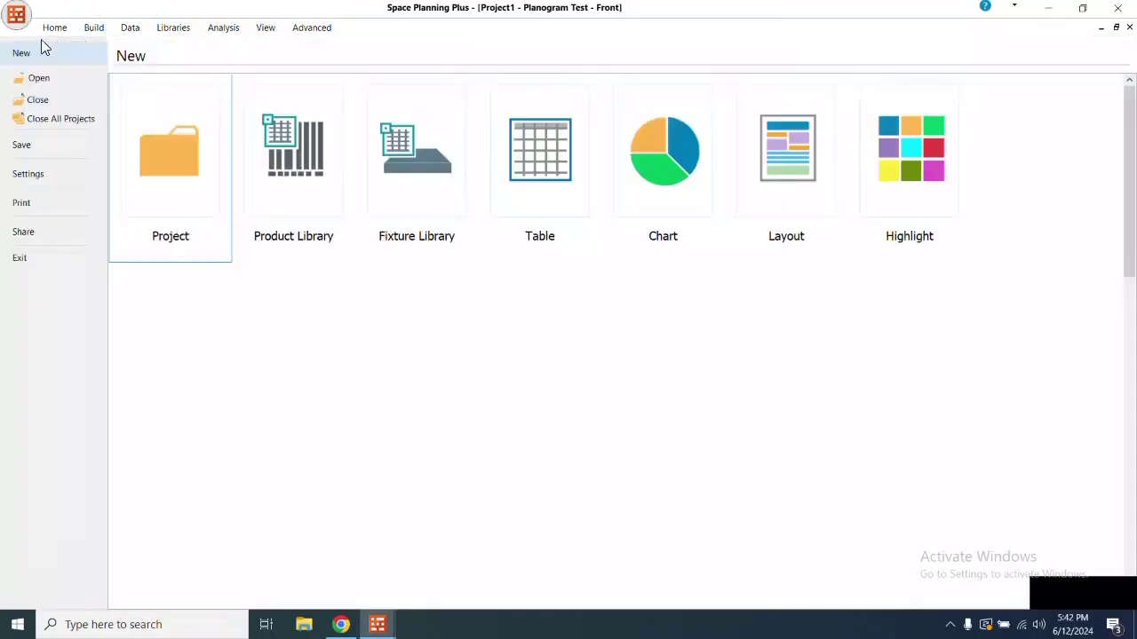
{"action": "left_click", "coordinate": [63, 157]}
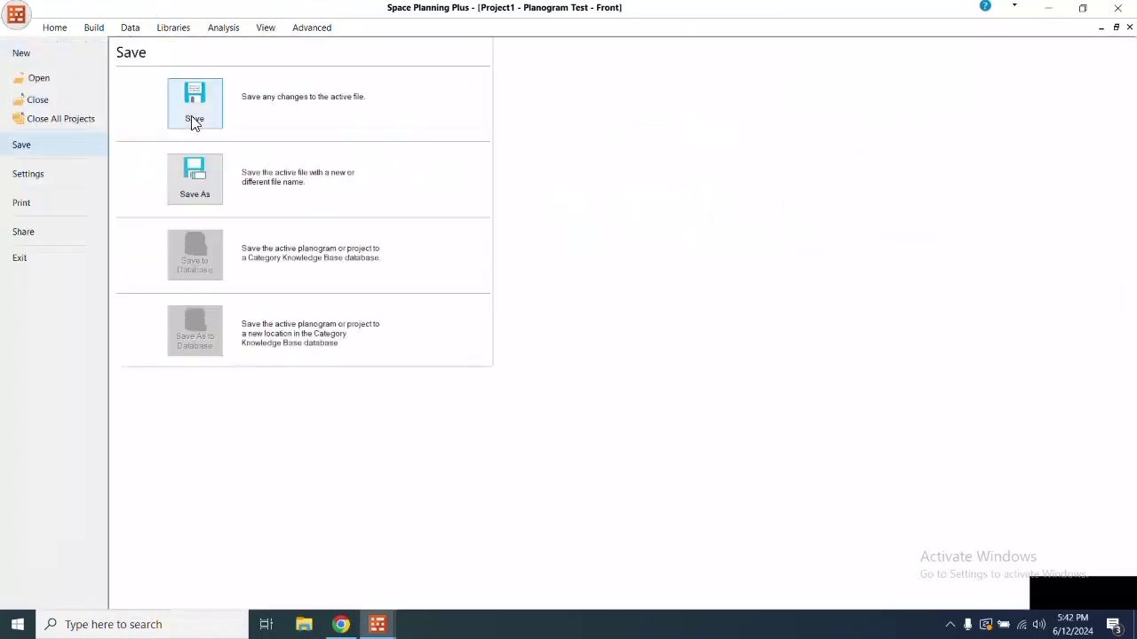
{"action": "left_click", "coordinate": [196, 124]}
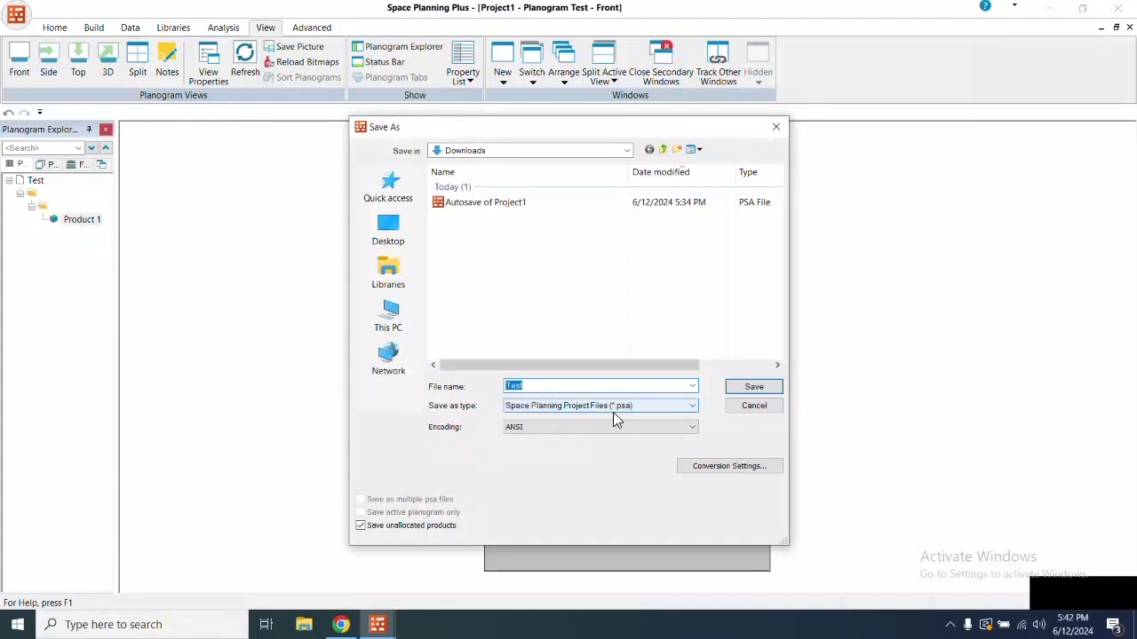
{"action": "left_click", "coordinate": [753, 407]}
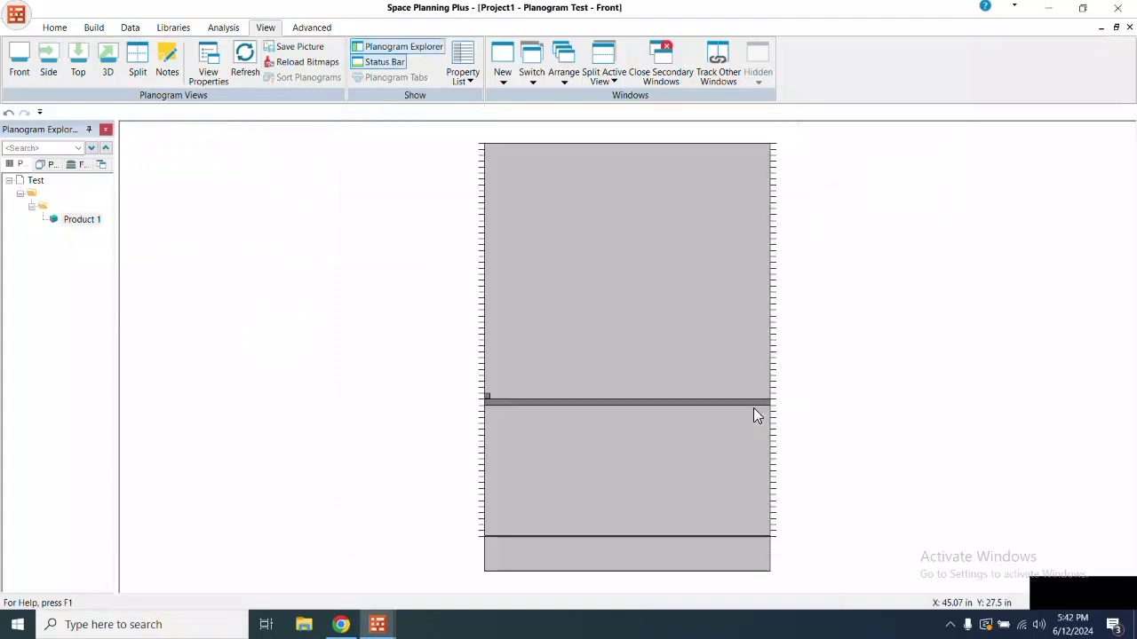